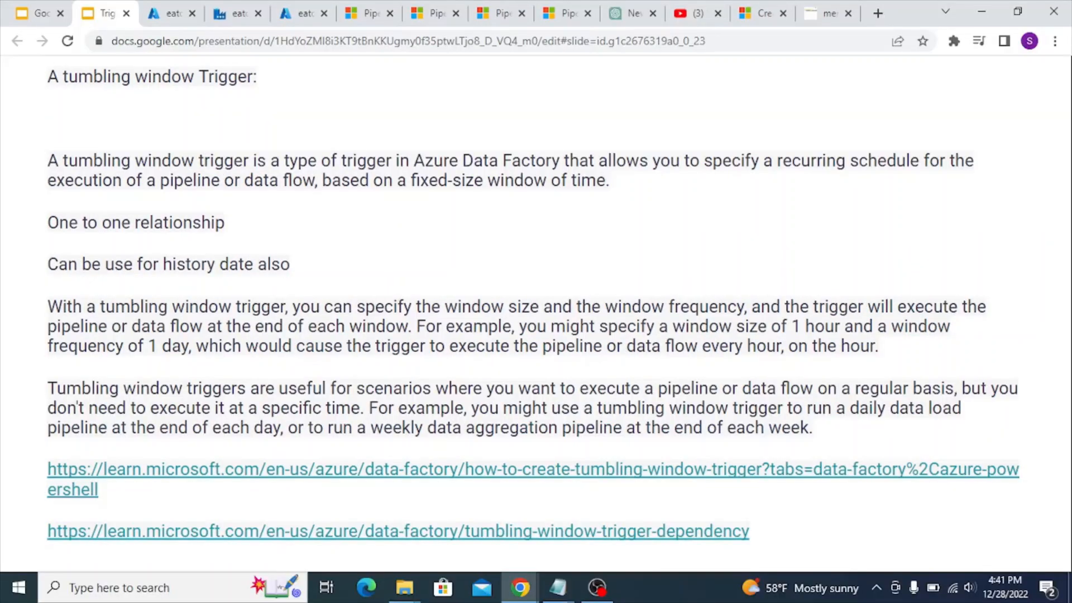
Leave the slideshow, return to the eatdataadf data factory, discard the unsaved new trigger and close the trigger list
key("Escape")
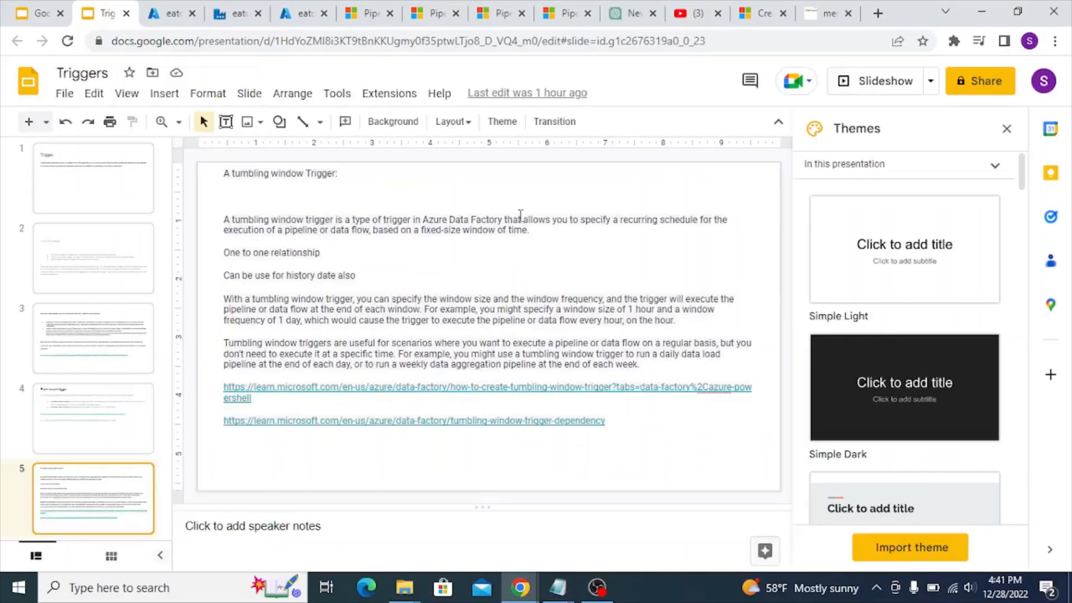
left_click(299, 13)
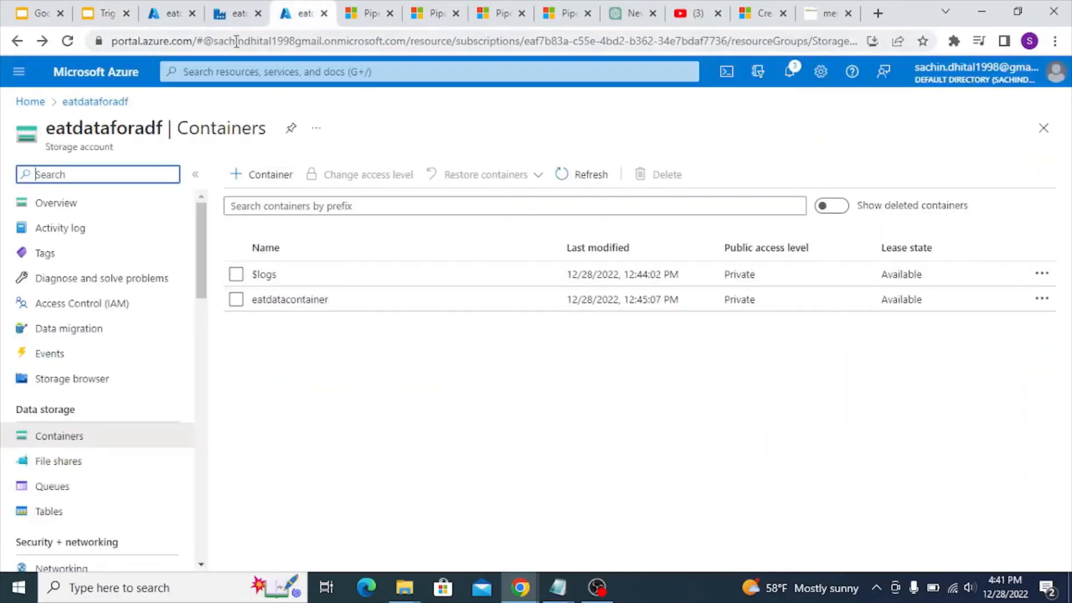
left_click(228, 16)
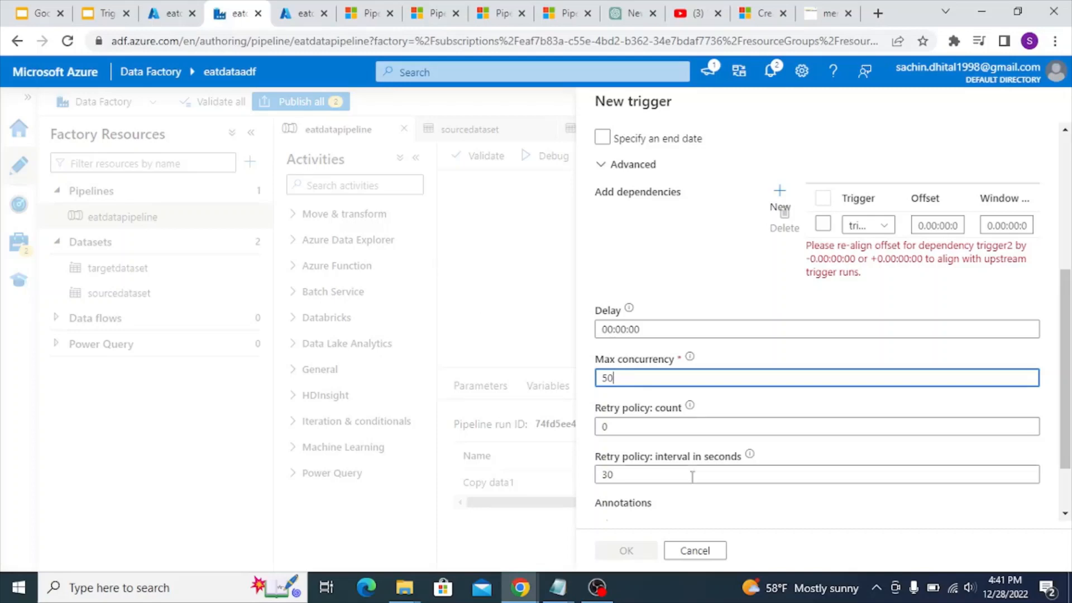
left_click(696, 548)
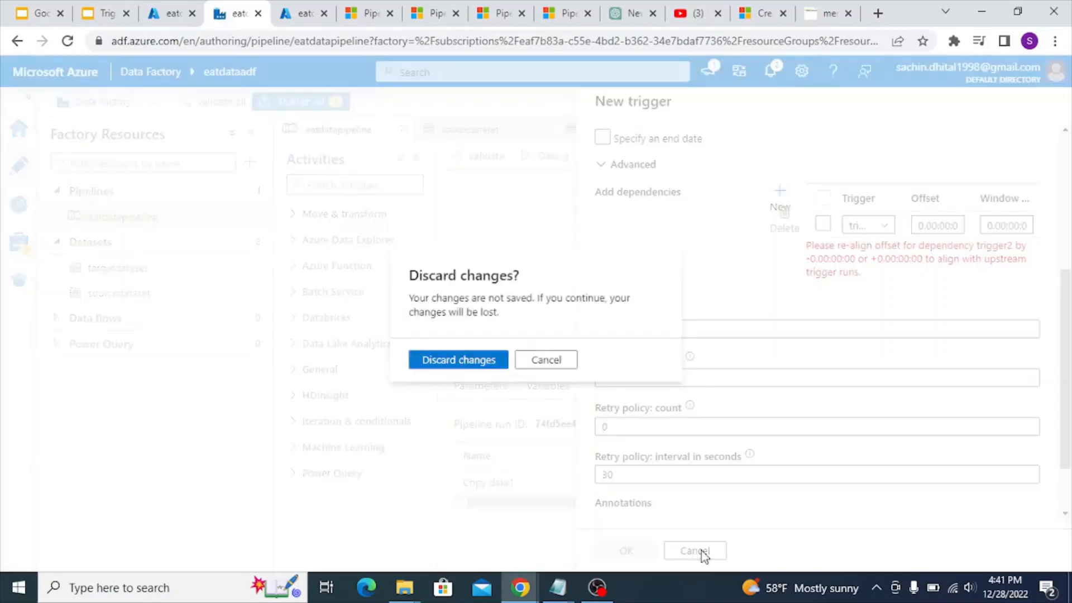
left_click(453, 362)
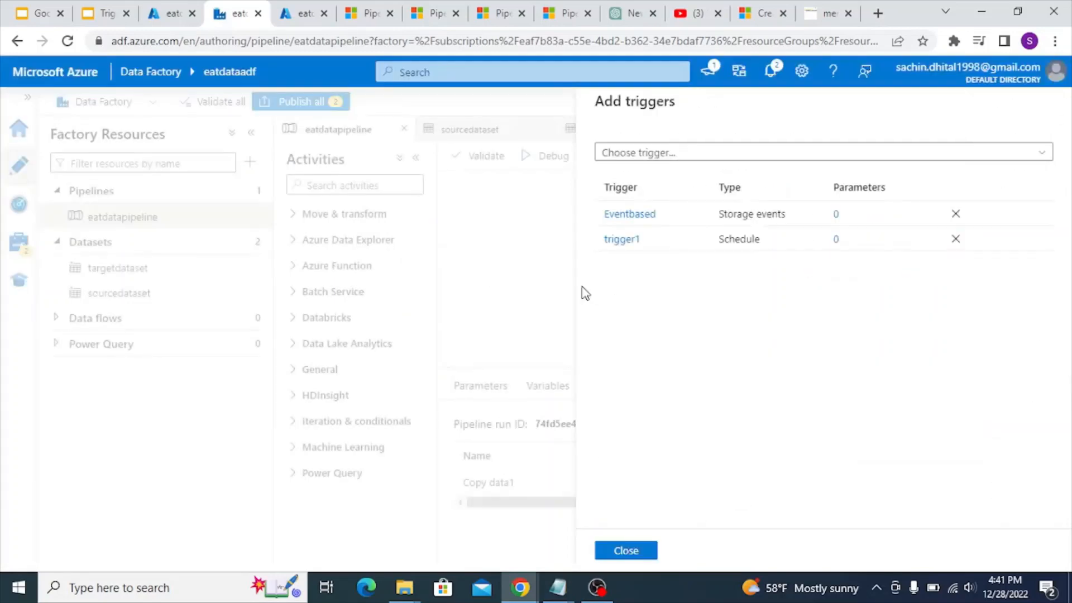
left_click(630, 552)
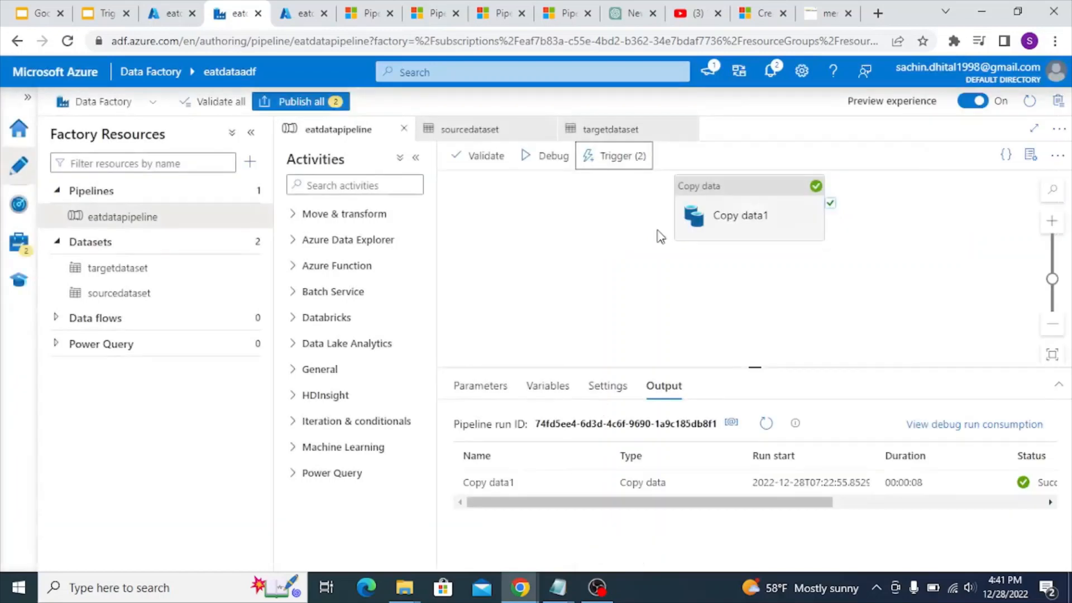
left_click(169, 16)
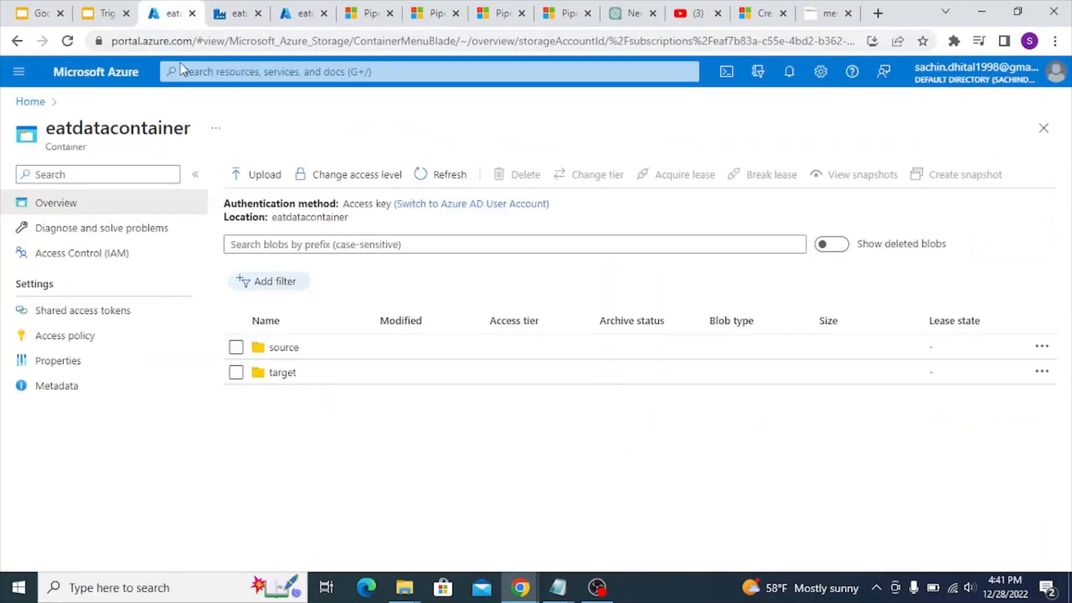
left_click(235, 17)
left_click(297, 17)
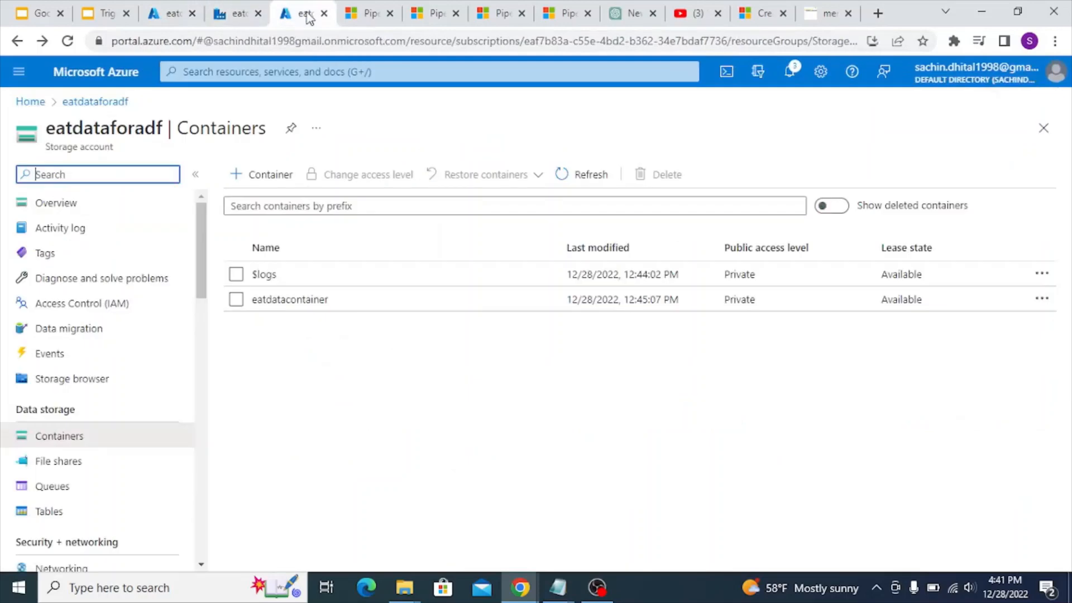
left_click(237, 14)
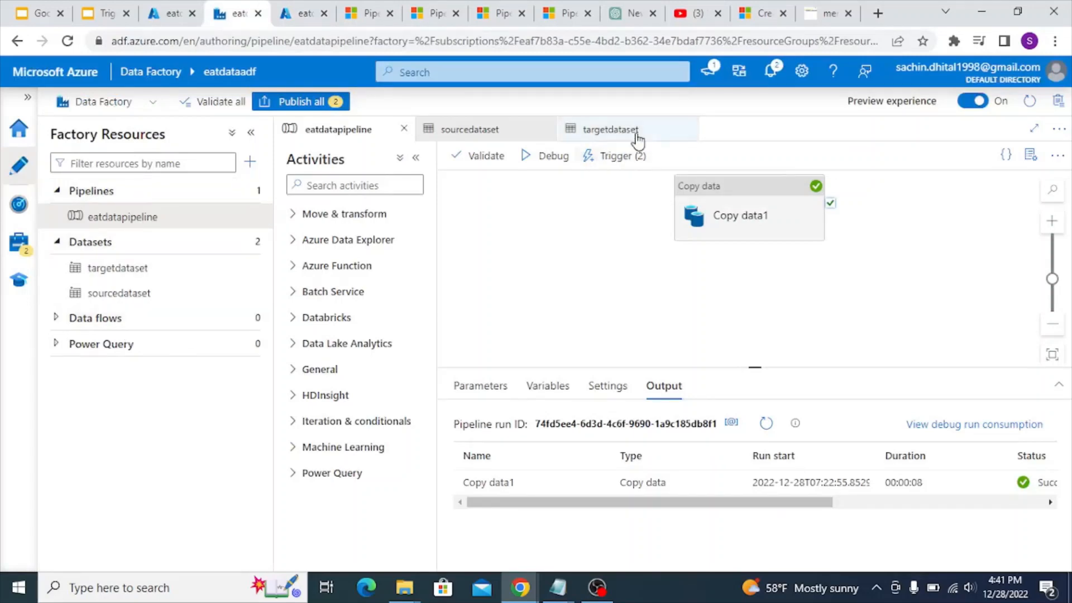
Detach the Eventbased and trigger1 triggers from eatdatapipeline, and close the trigger list
left_click(625, 158)
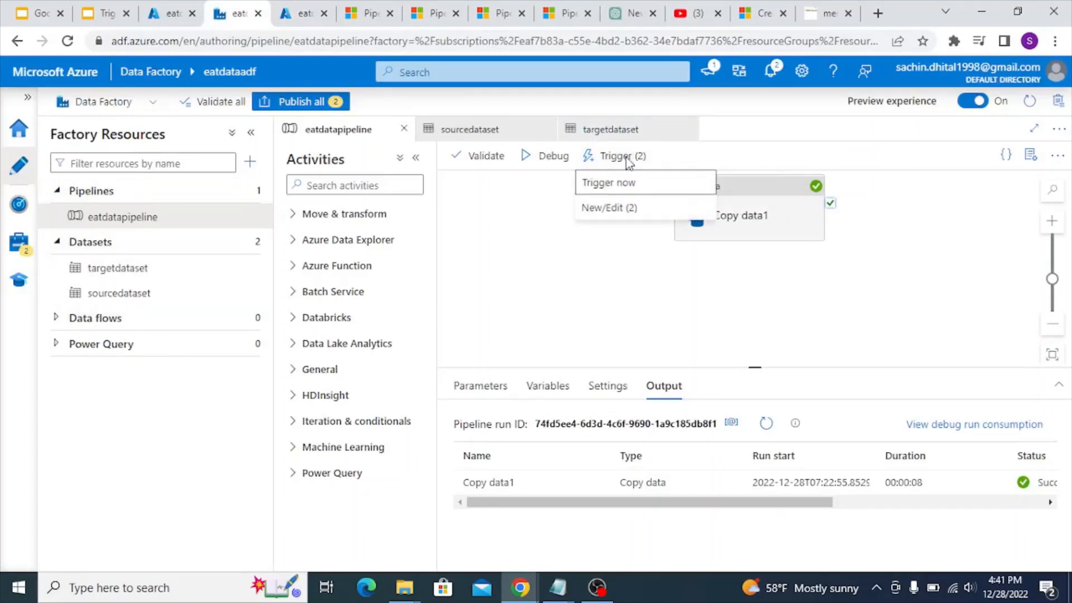
left_click(609, 208)
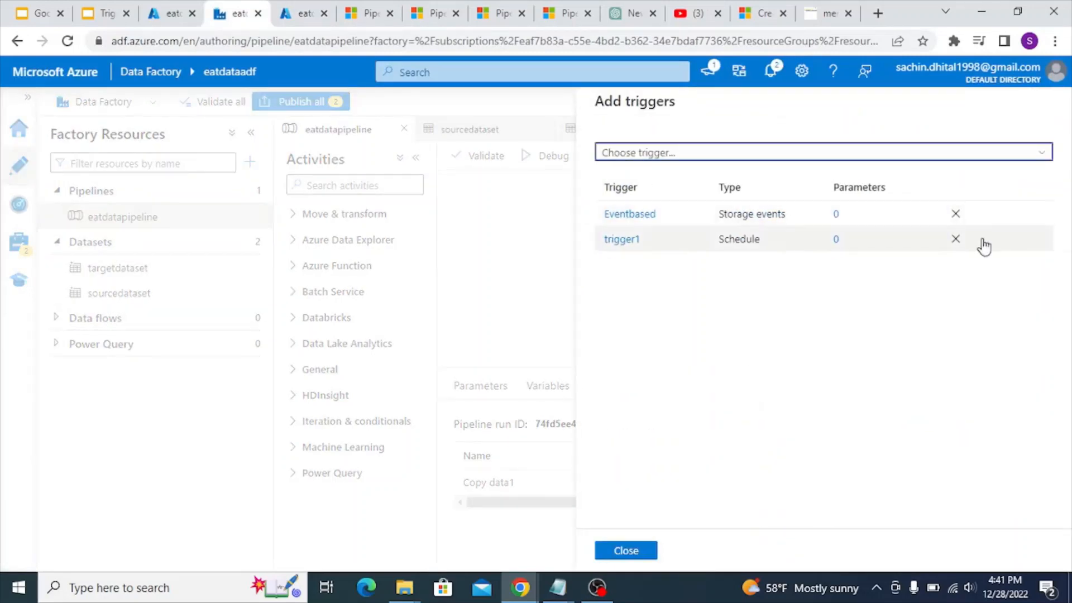
left_click(956, 215)
left_click(446, 360)
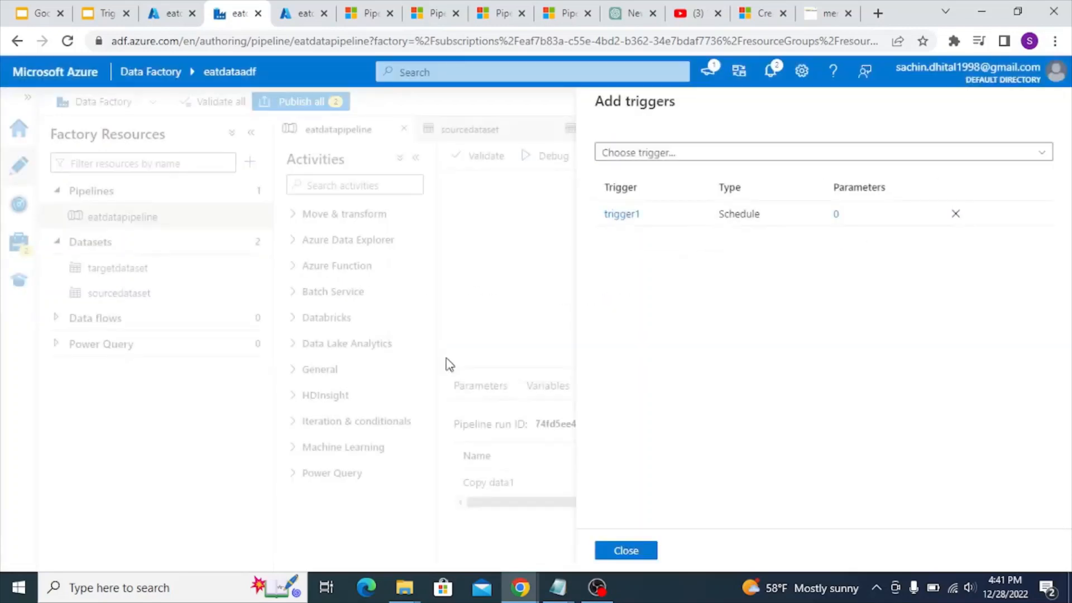
left_click(955, 214)
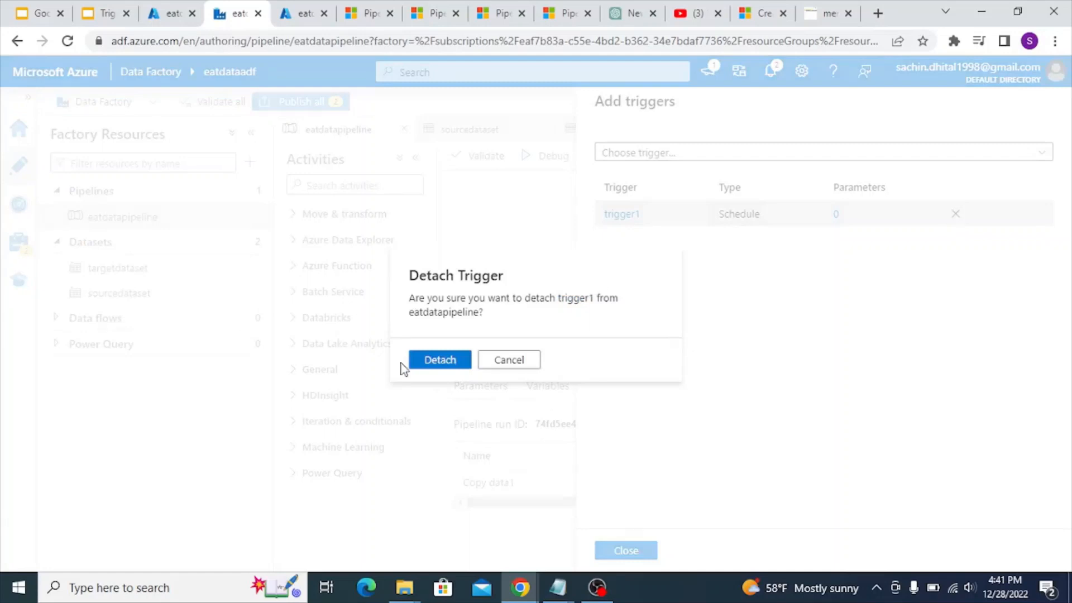
left_click(435, 361)
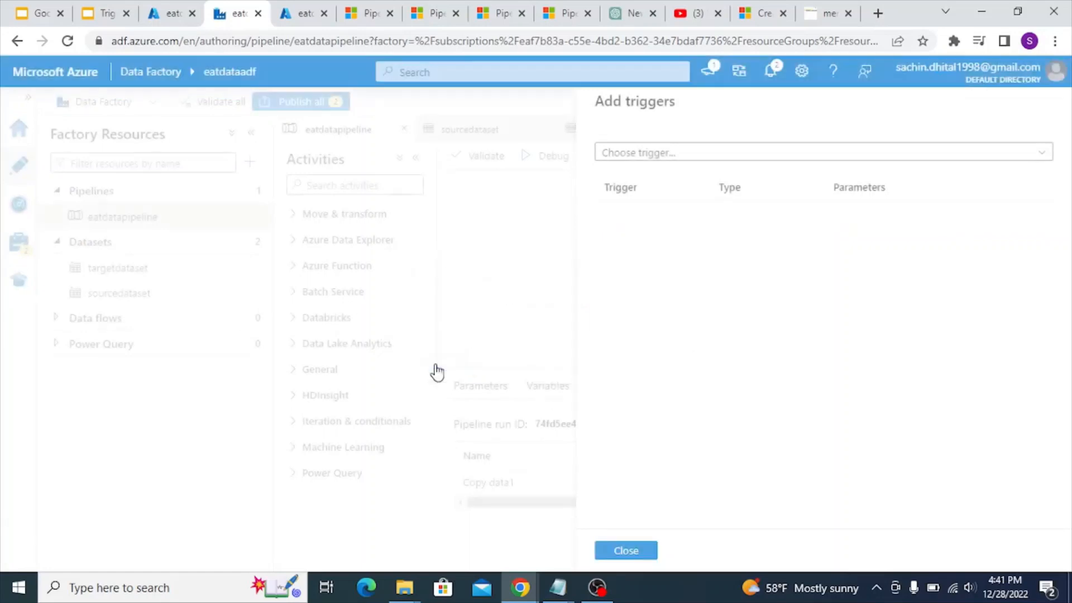
left_click(627, 551)
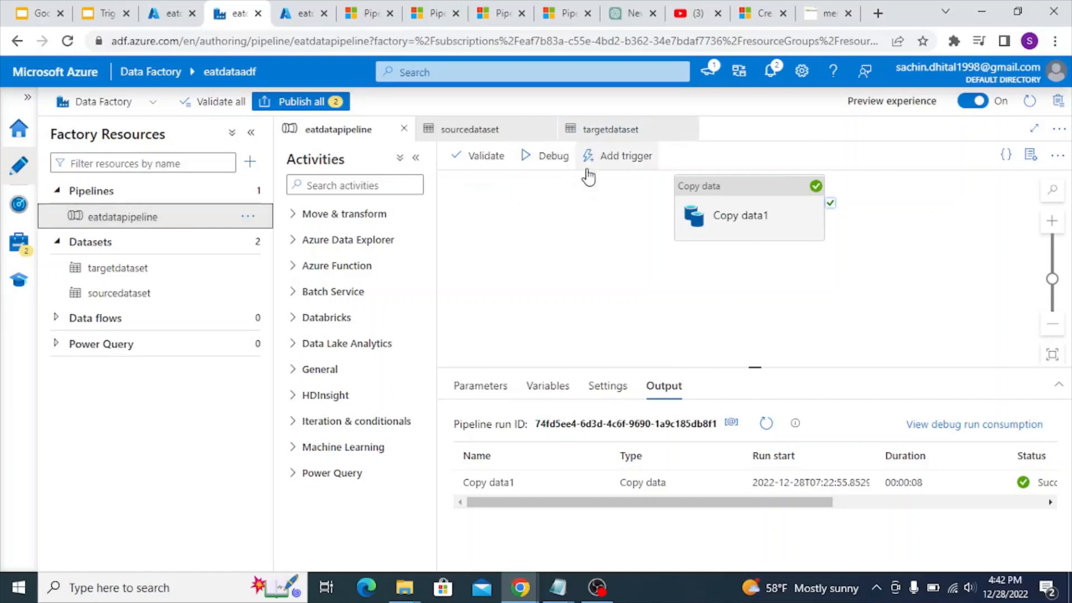
Start a new trigger for eatdatapipeline and name it Scheduletrigger
left_click(626, 158)
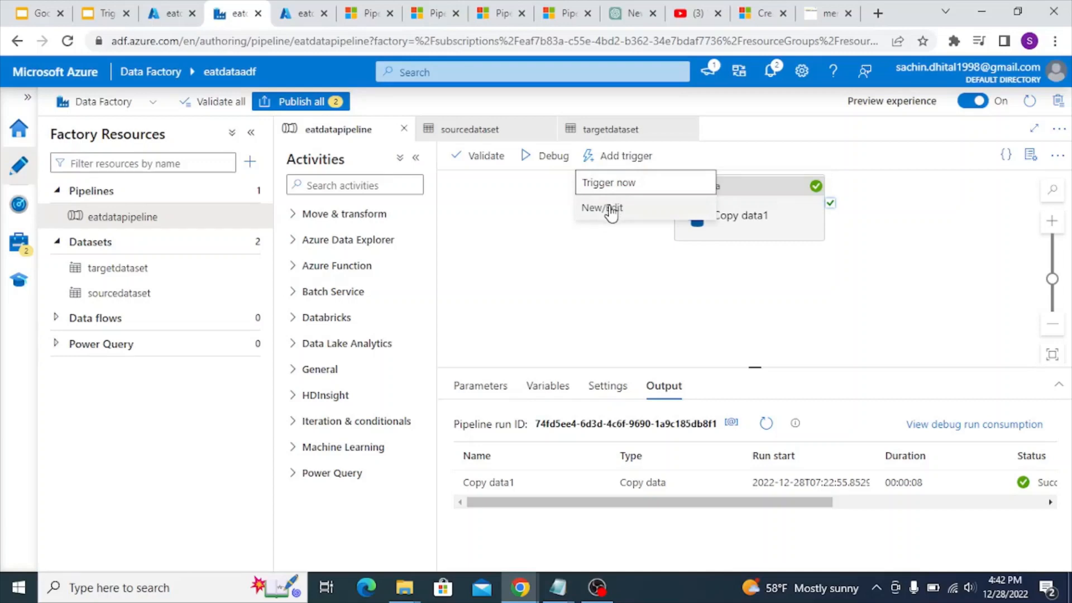
left_click(611, 210)
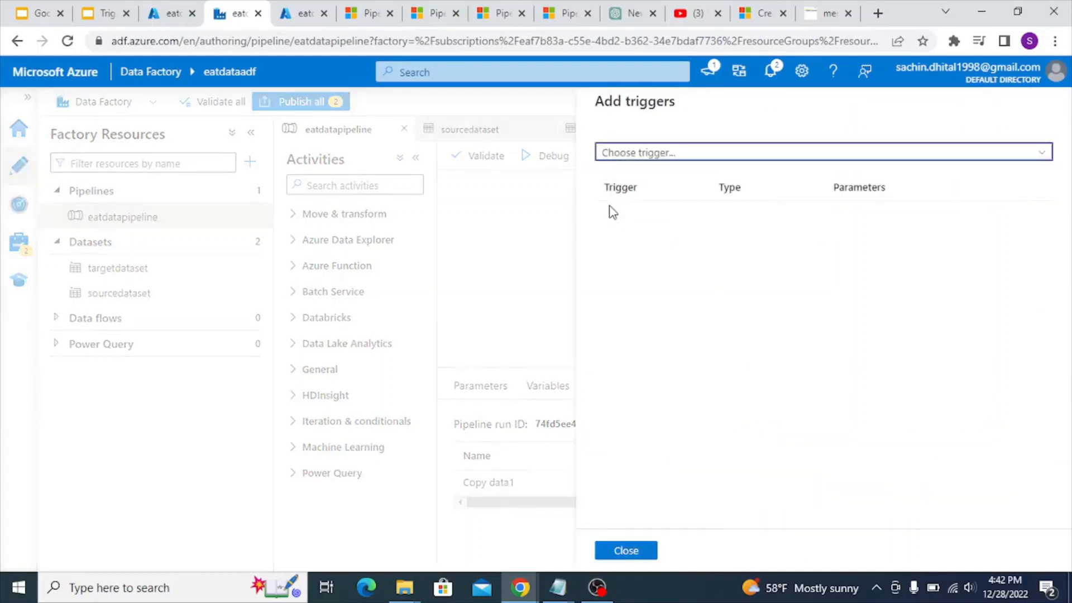
key("alt+Tab")
key("alt+Tab")
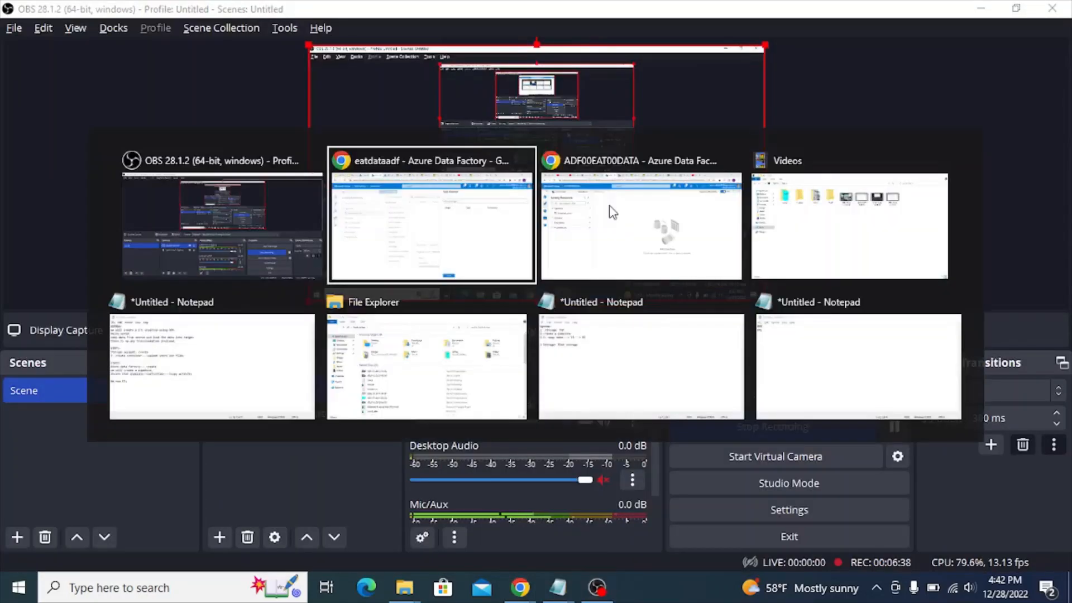
left_click(670, 159)
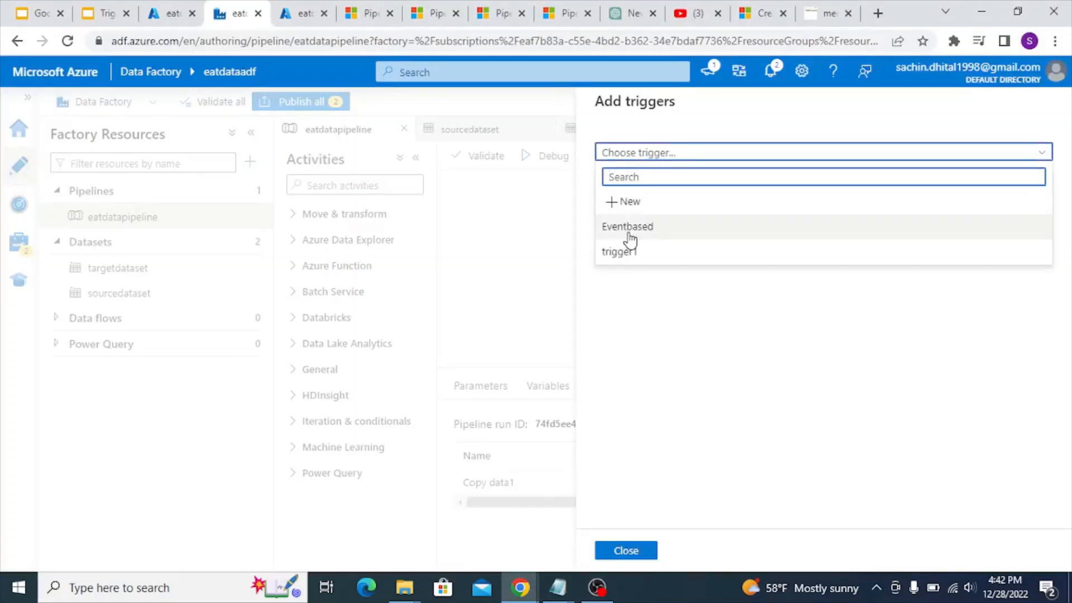
left_click(640, 204)
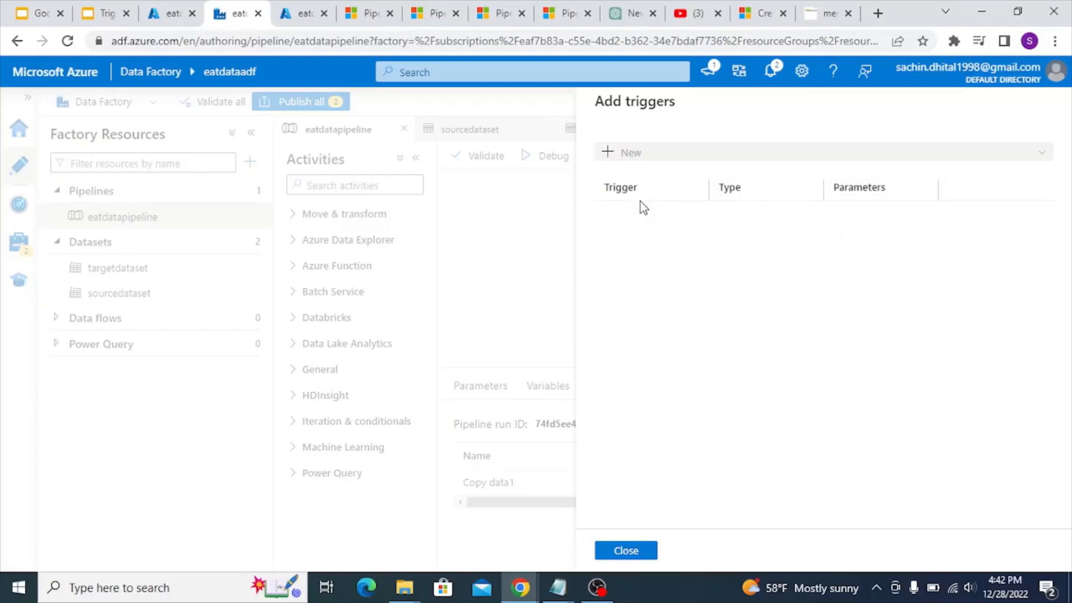
left_click(642, 151)
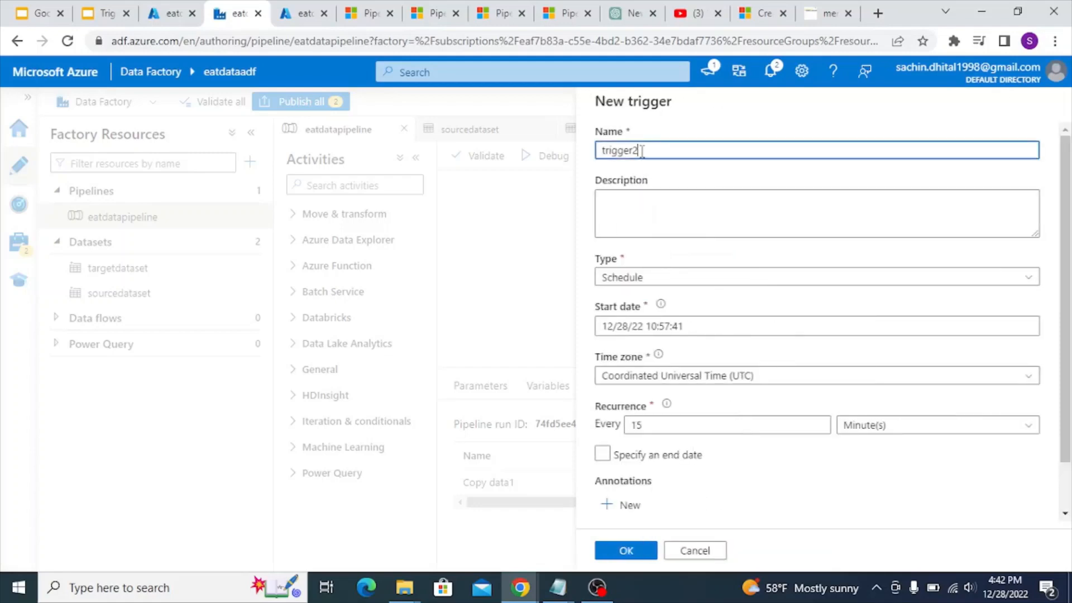
double_click(642, 151)
key("BackSpace")
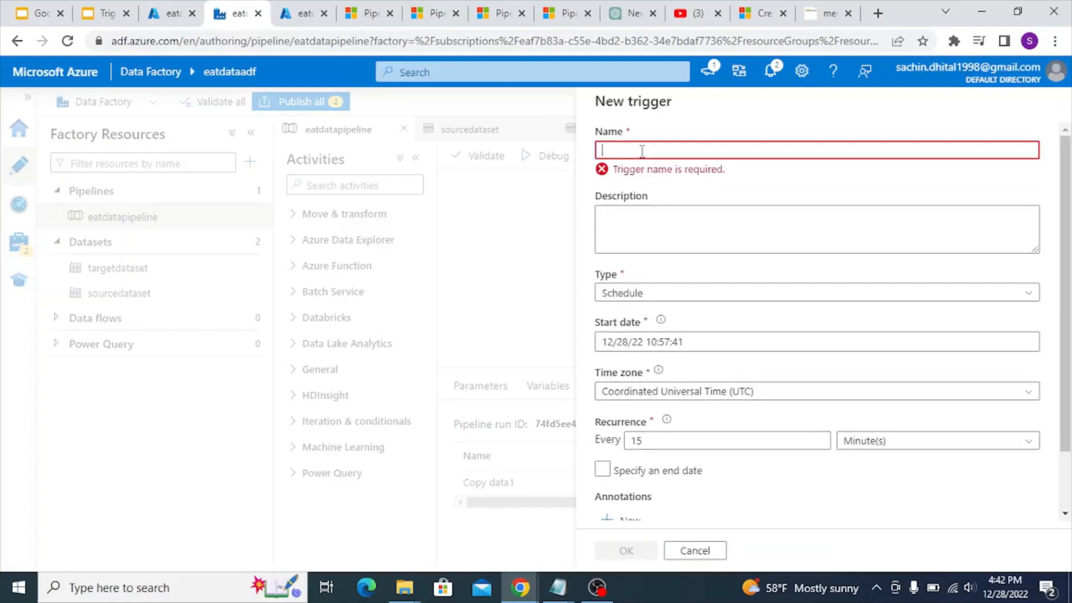
type("Sch")
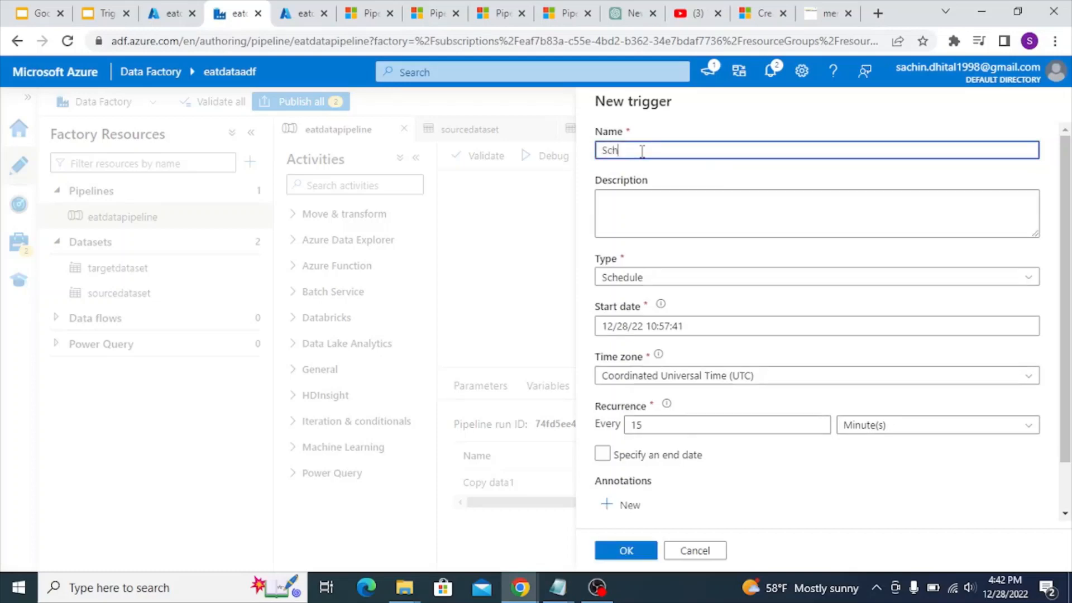
type("edule trigger")
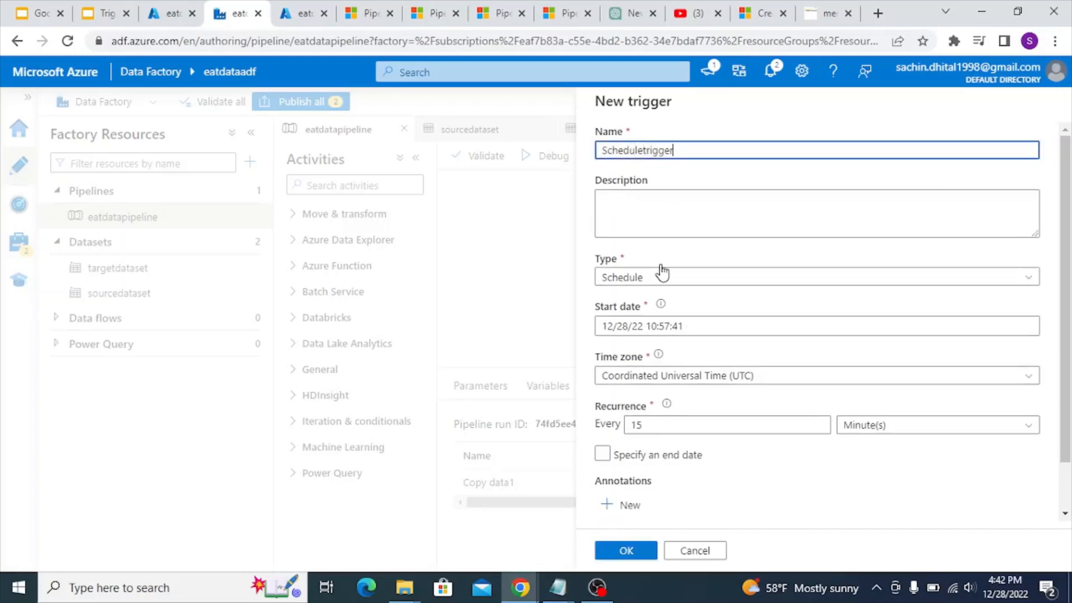
Examine the start date calendar and the time zone choices of the new schedule trigger
scroll(663, 270, "down", 2)
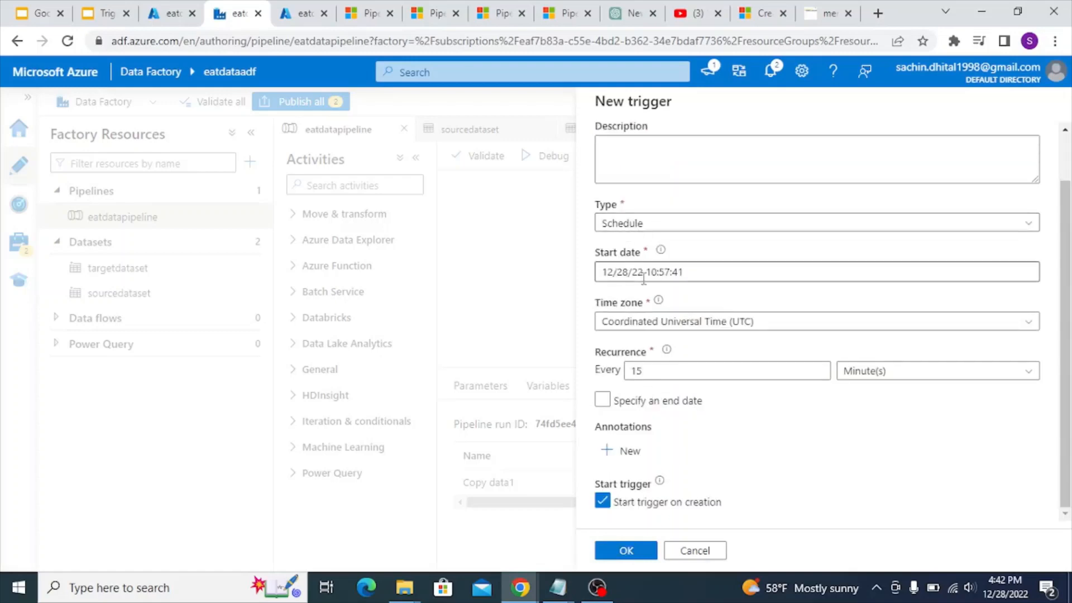
left_click(670, 272)
left_click(640, 271)
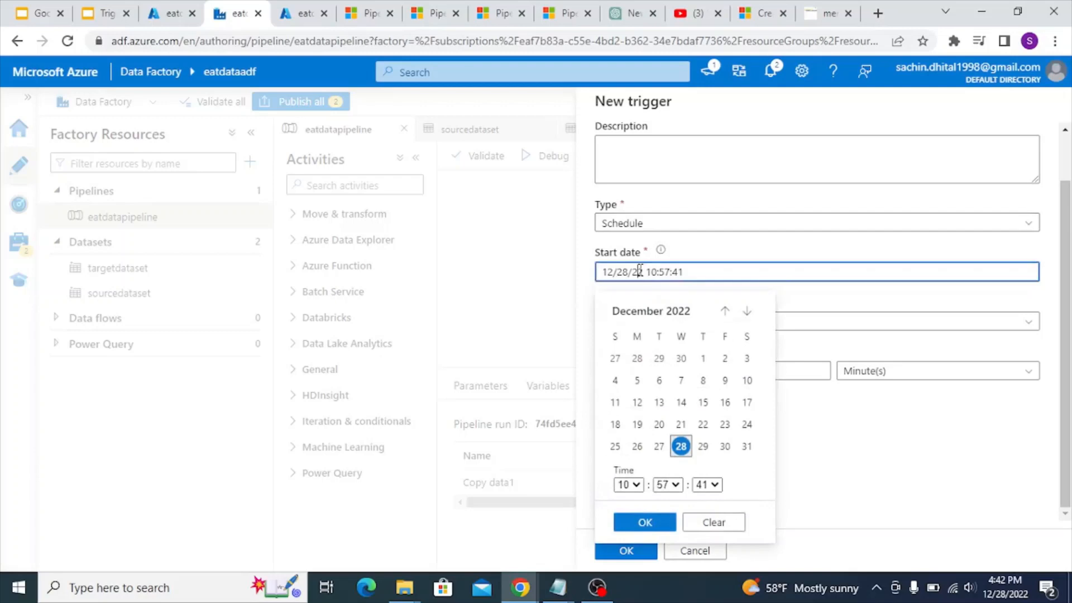
left_click(713, 266)
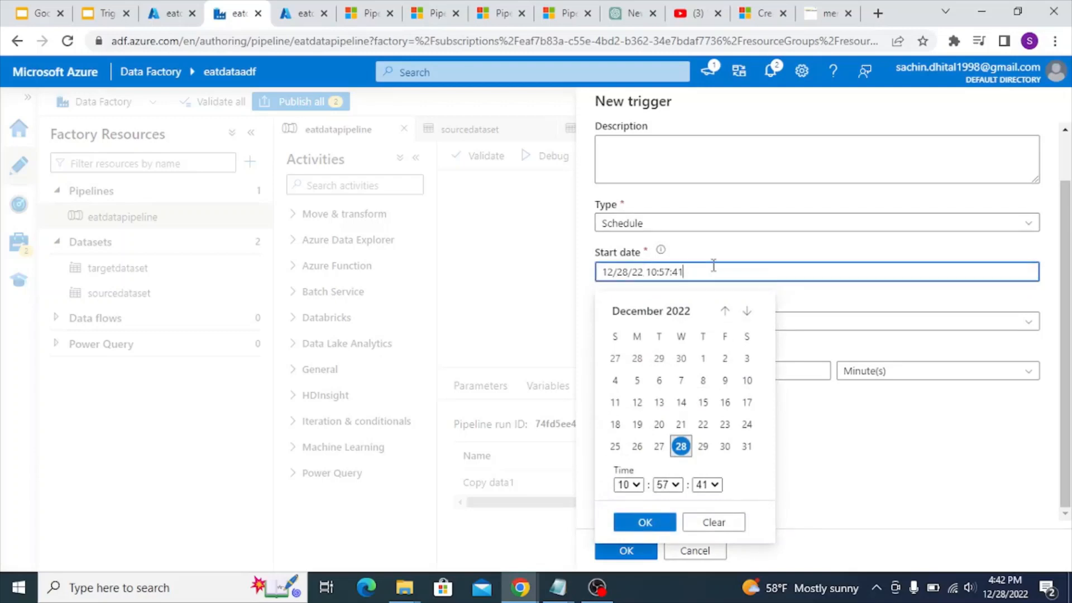
left_click(819, 298)
left_click(772, 321)
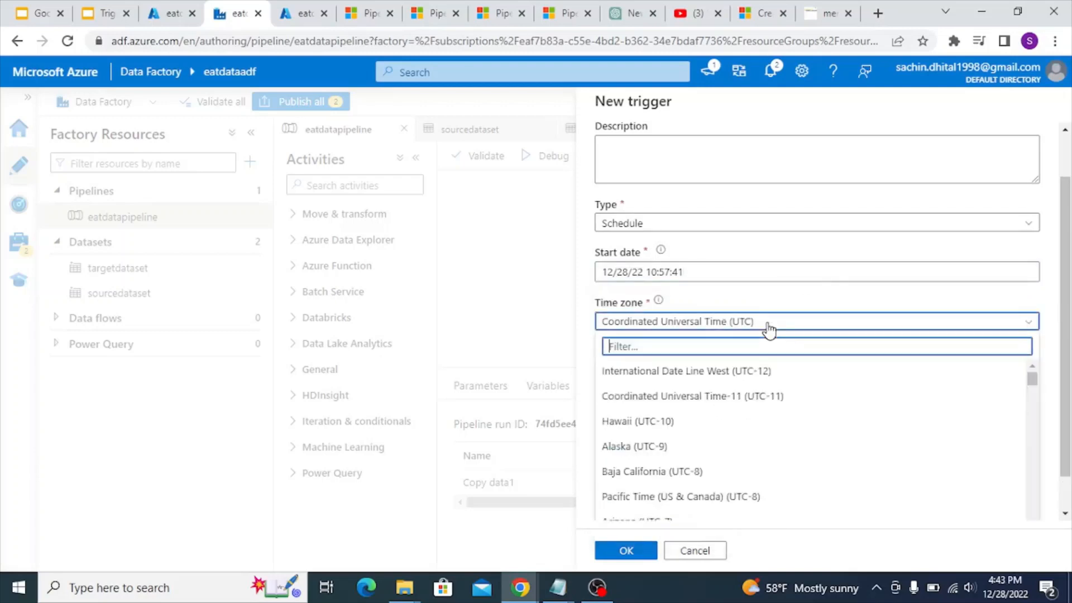
left_click(768, 324)
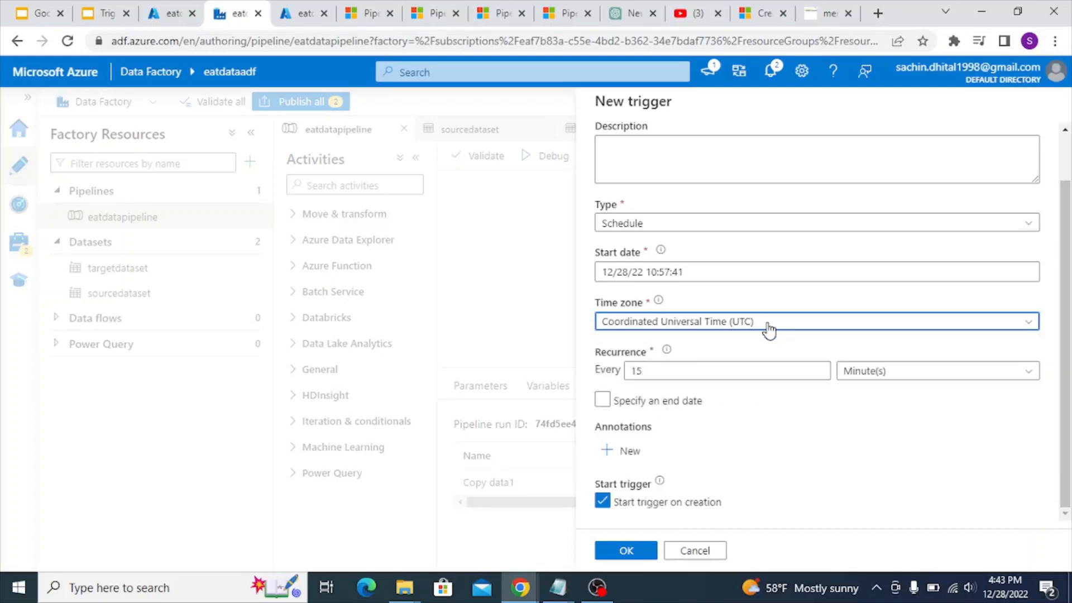
Set the new trigger's recurrence to every 1 Day(s)
left_click(715, 369)
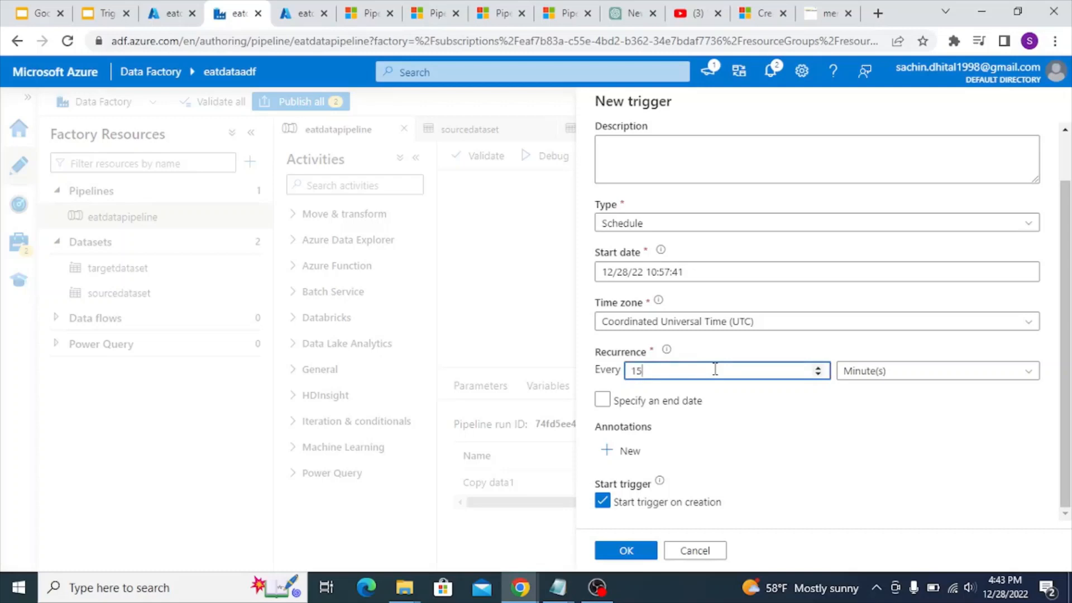
left_click(1019, 372)
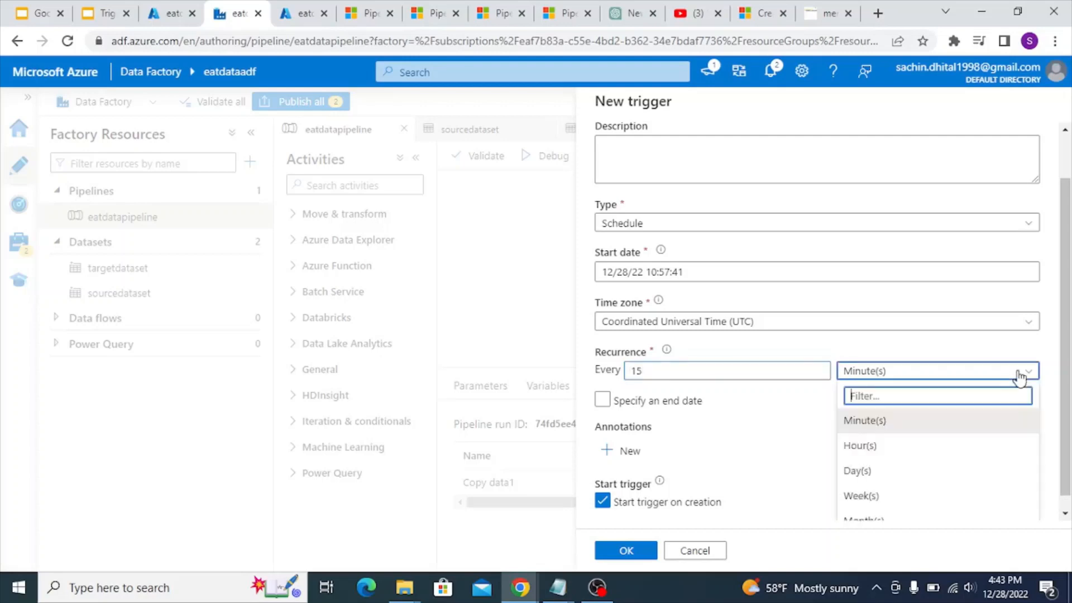
left_click(865, 448)
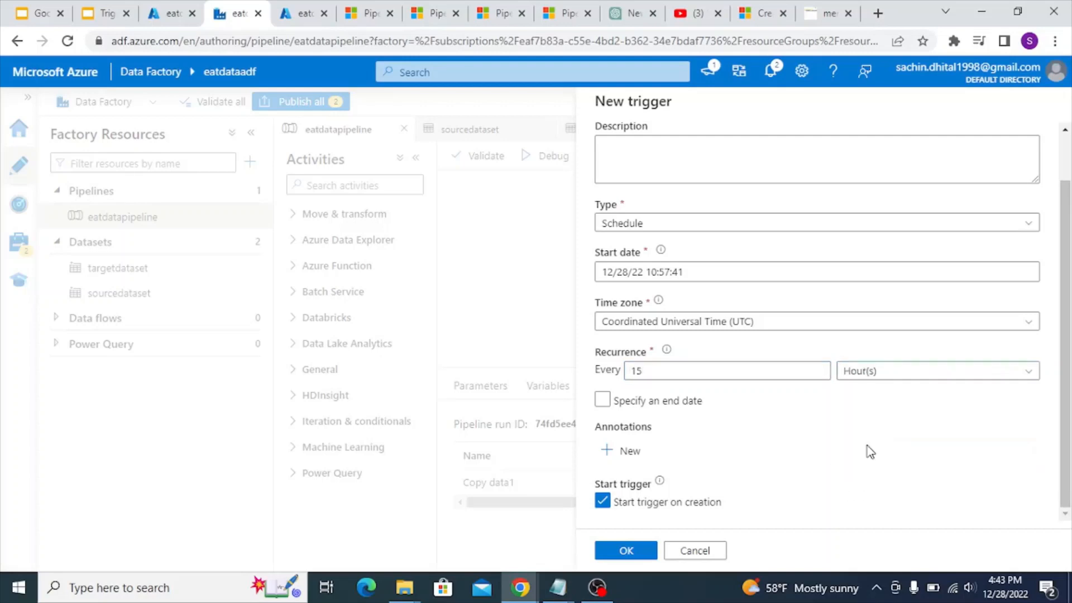
left_click(690, 363)
key("BackSpace")
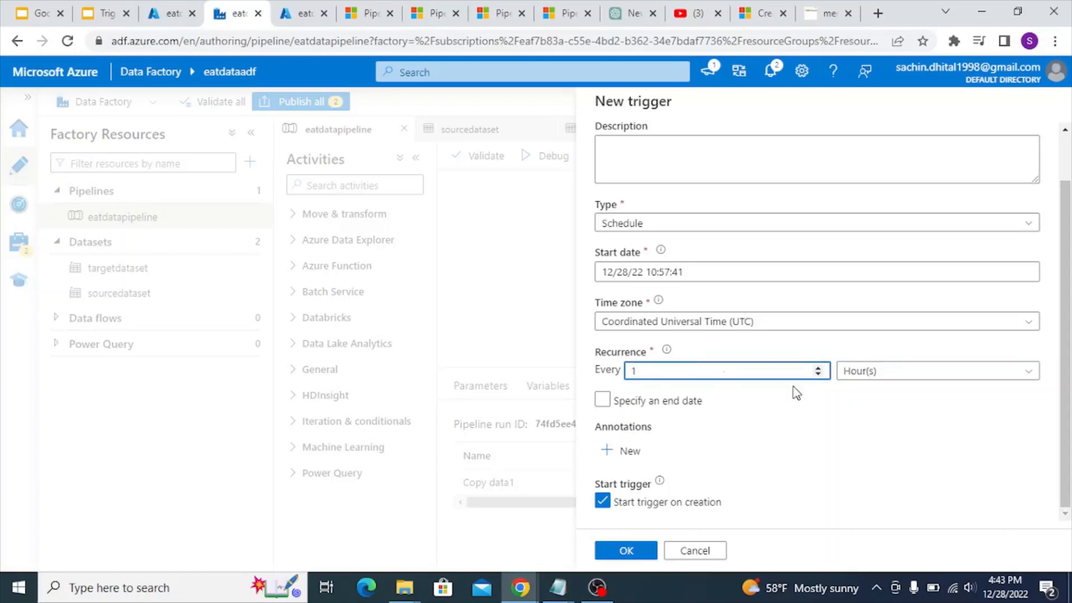
left_click(832, 404)
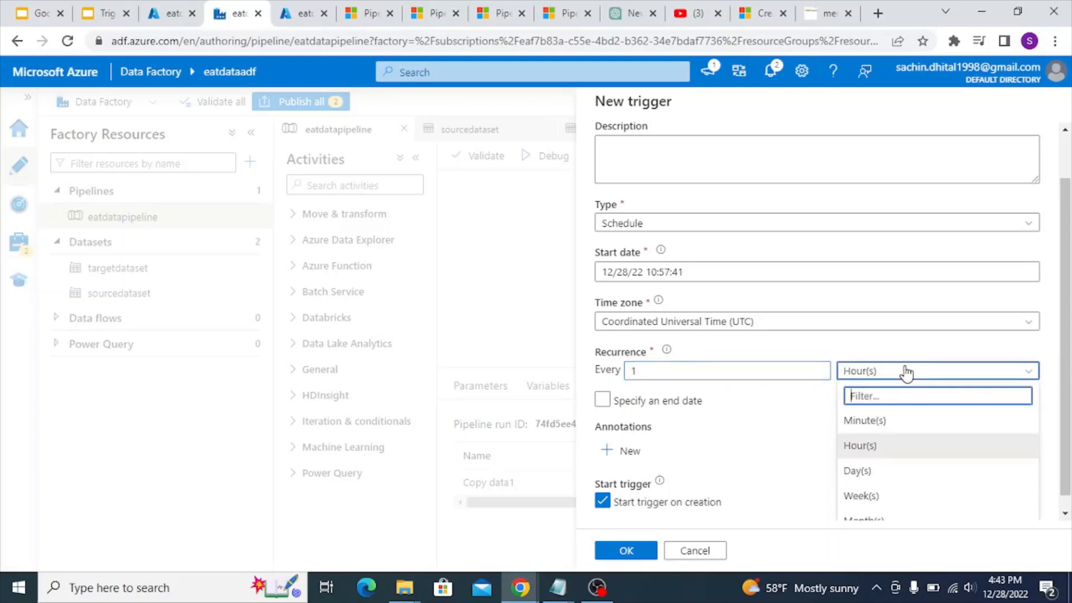
left_click(874, 470)
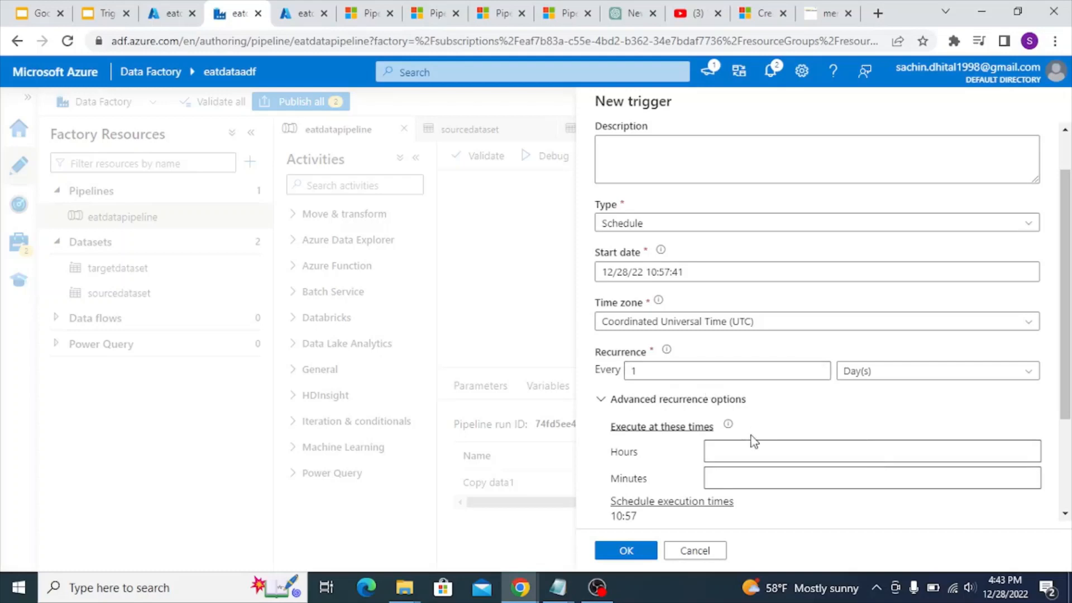
Change the schedule trigger's recurrence to every 1 Week(s)
left_click(756, 454)
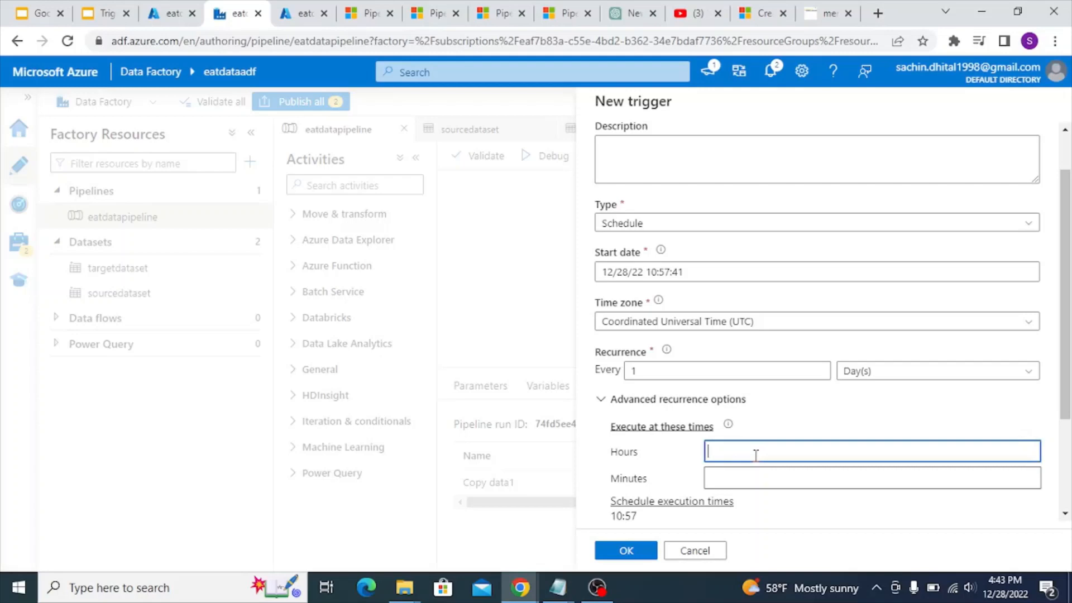
left_click(751, 481)
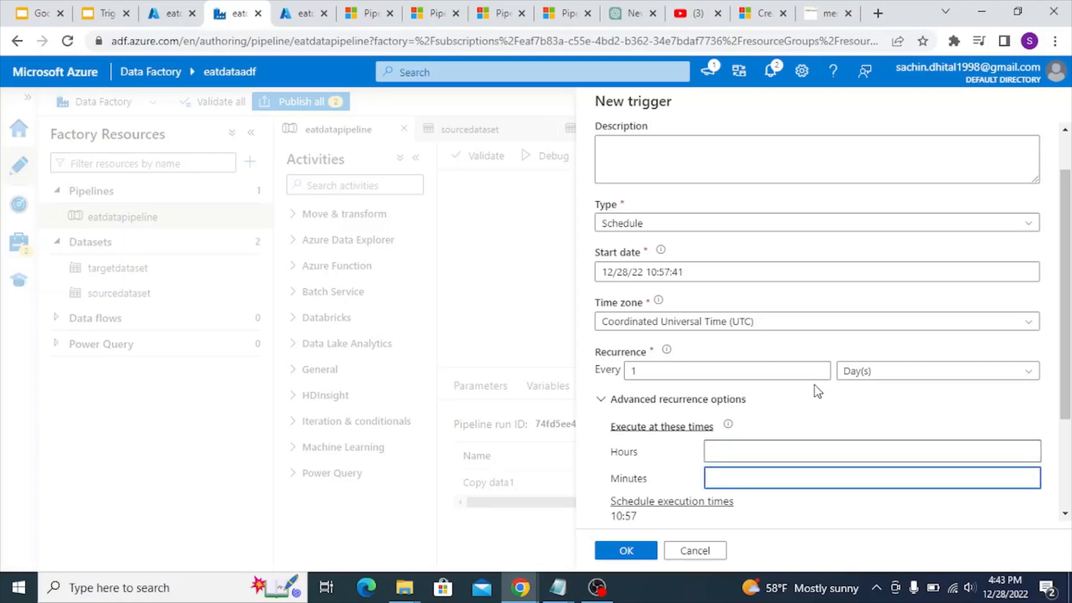
left_click(887, 372)
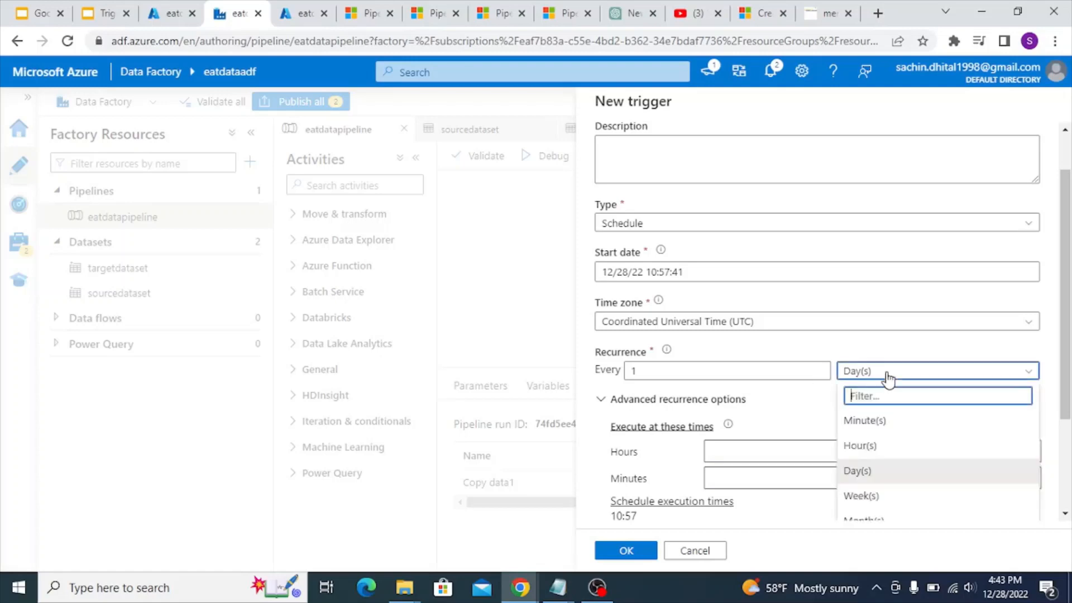
left_click(868, 497)
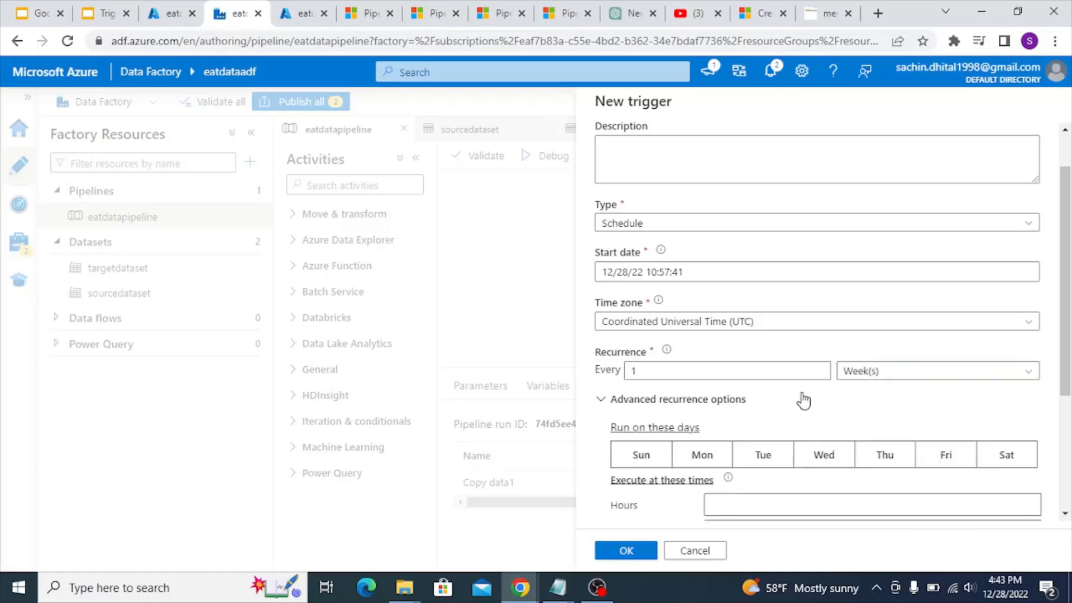
scroll(802, 400, "down", 2)
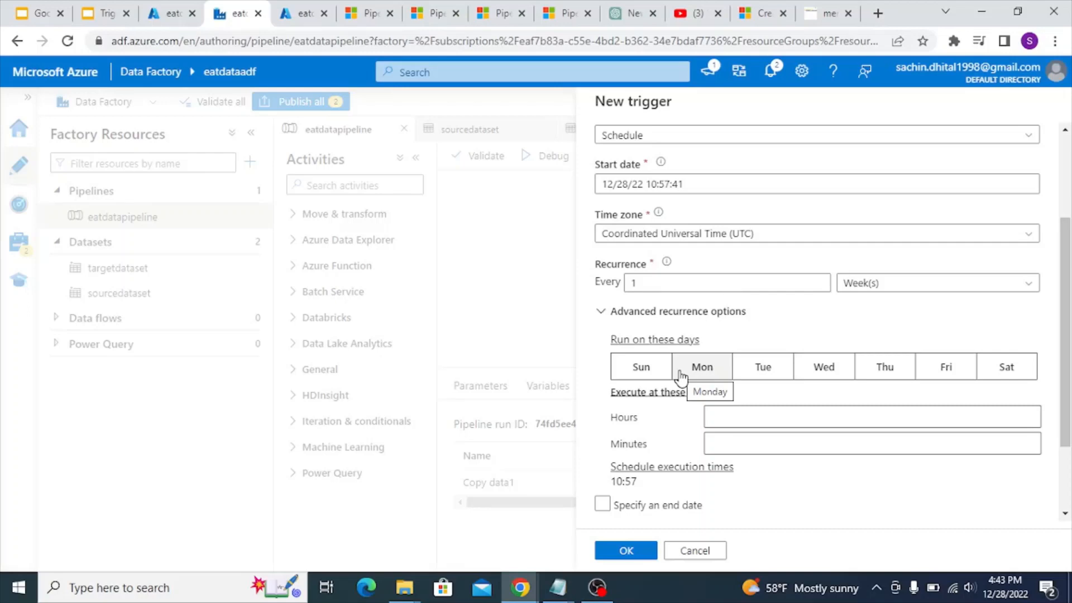
Select Monday through Friday as the weekly run days of the schedule trigger
left_click(932, 370)
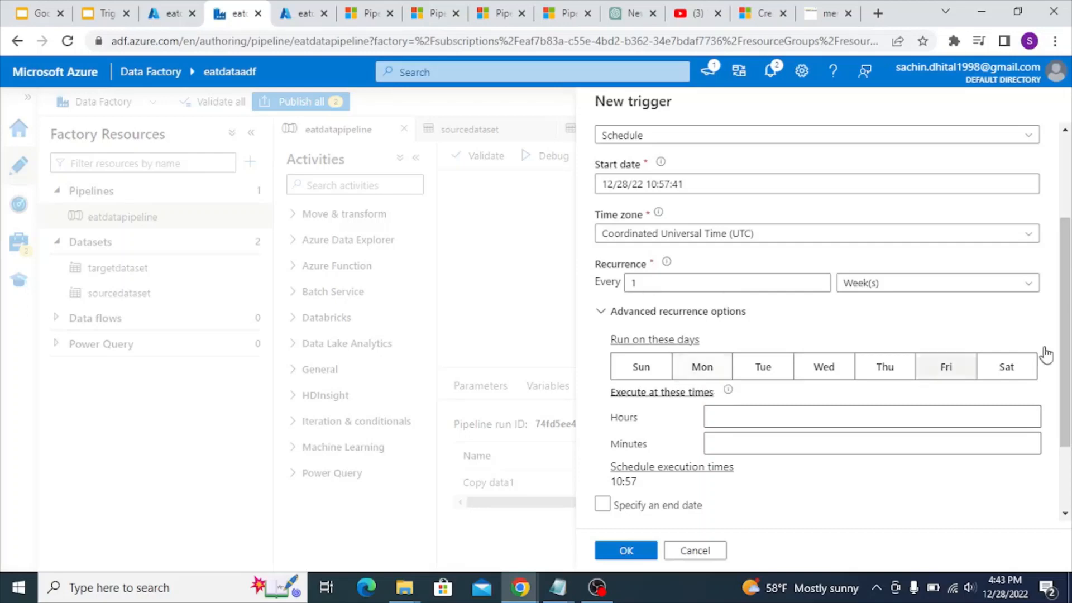
left_click(682, 368)
left_click(756, 371)
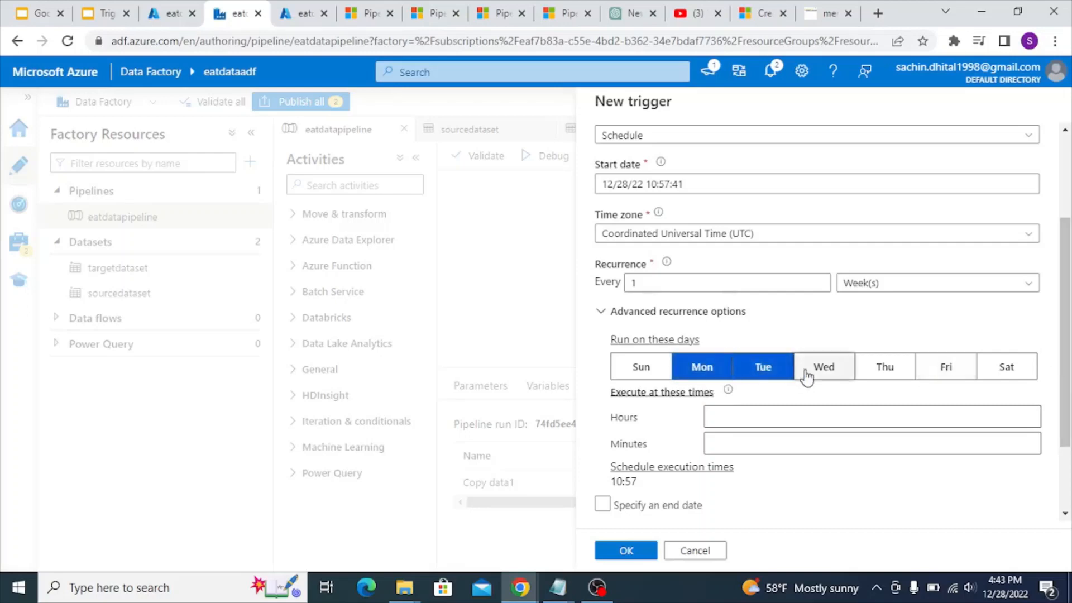
left_click(809, 374)
left_click(886, 372)
left_click(950, 372)
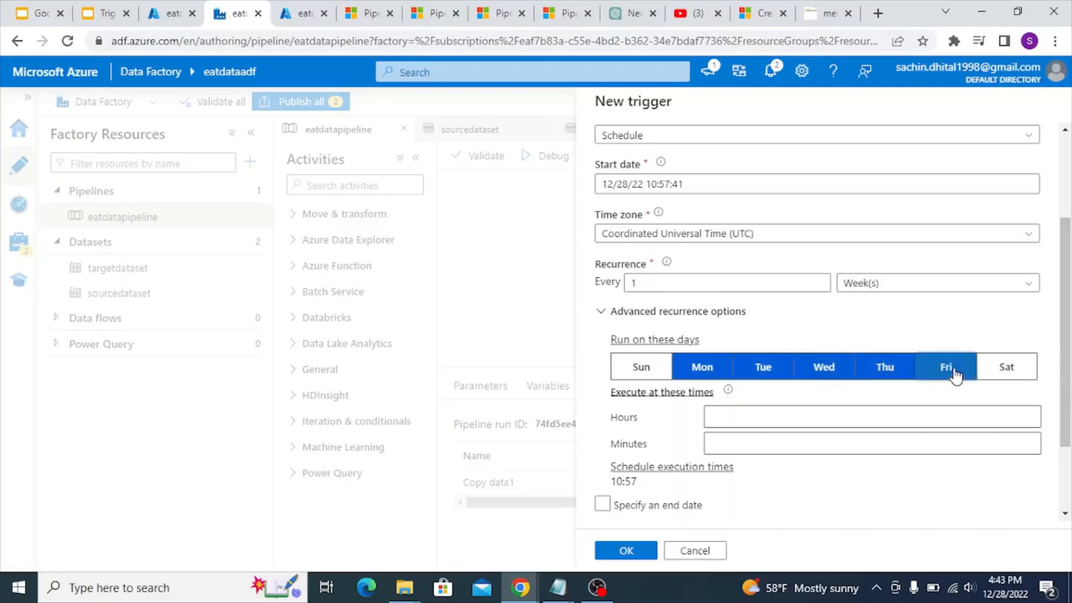
Clear the Monday through Friday run days from the weekly recurrence
left_click(955, 373)
left_click(880, 366)
left_click(821, 367)
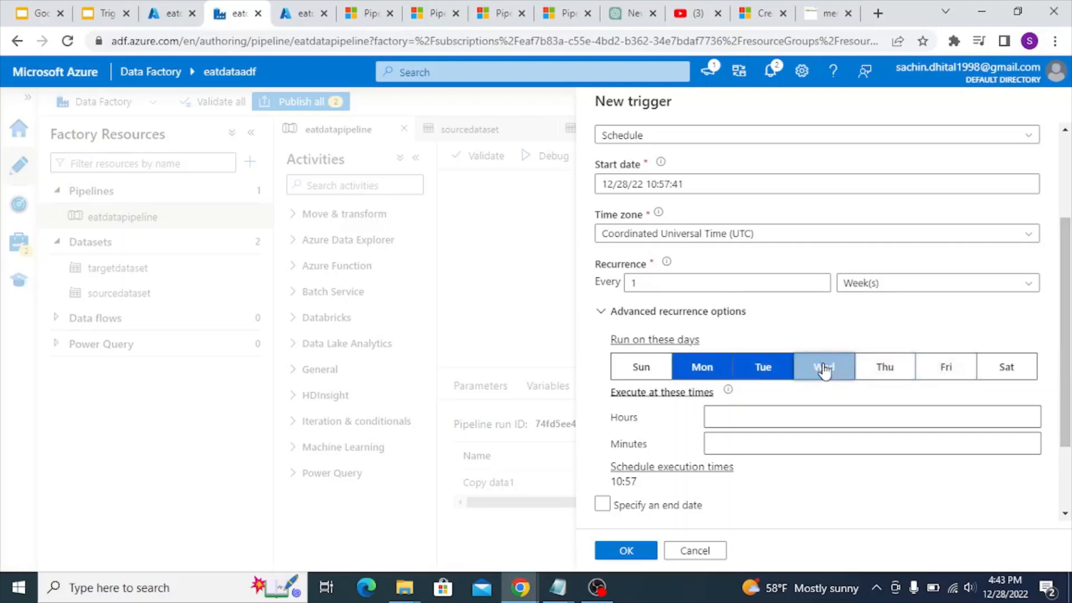
left_click(736, 369)
left_click(711, 369)
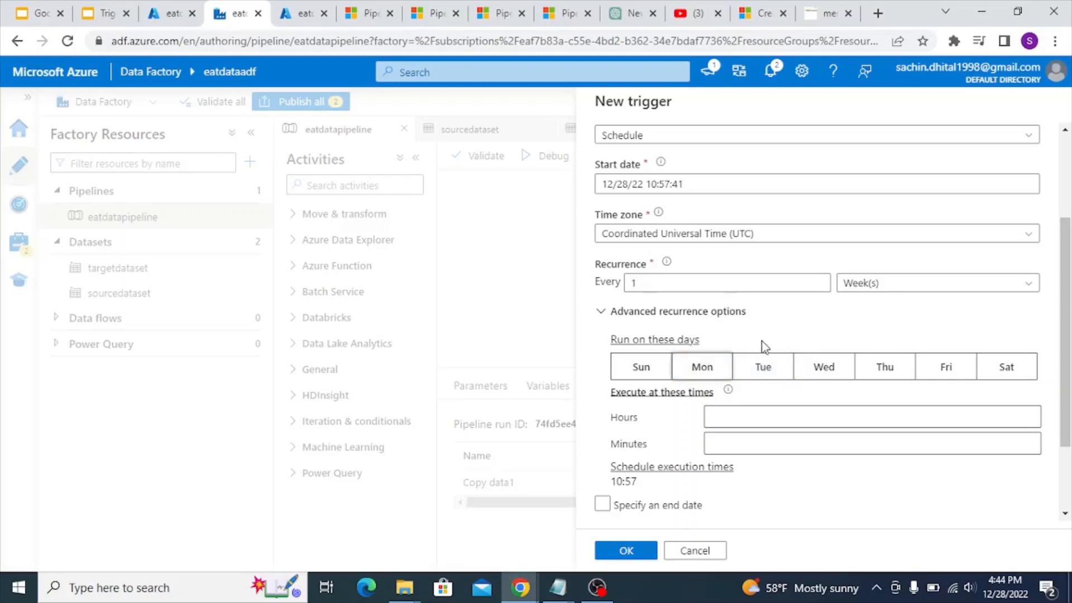
Change the recurrence to every 1 Month(s) and select days 1, 3 and 9 of the month to execute
left_click(925, 287)
left_click(891, 433)
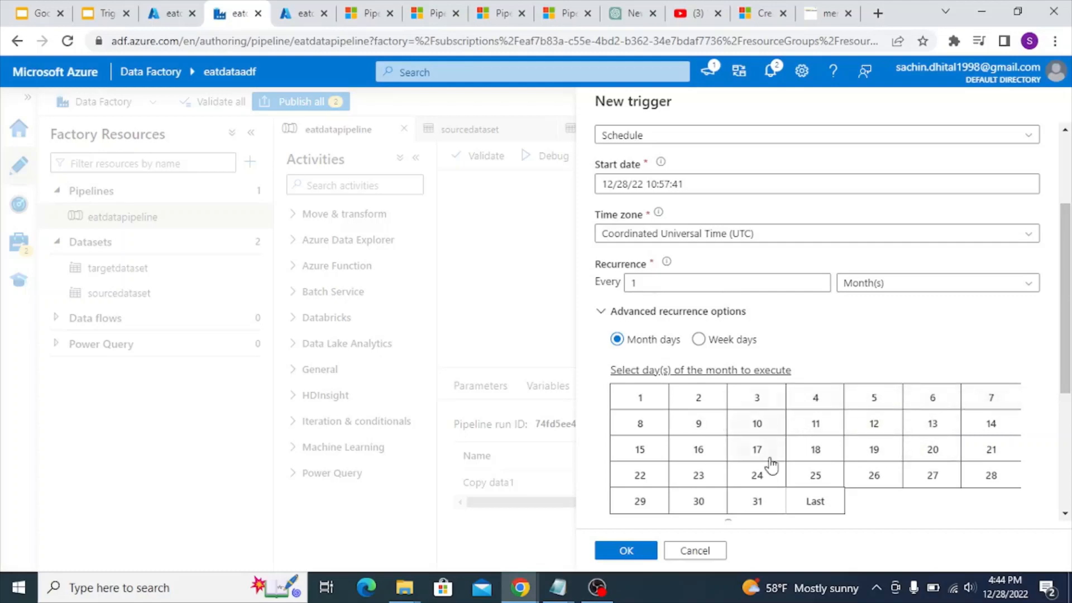
left_click(811, 506)
left_click(636, 402)
left_click(704, 419)
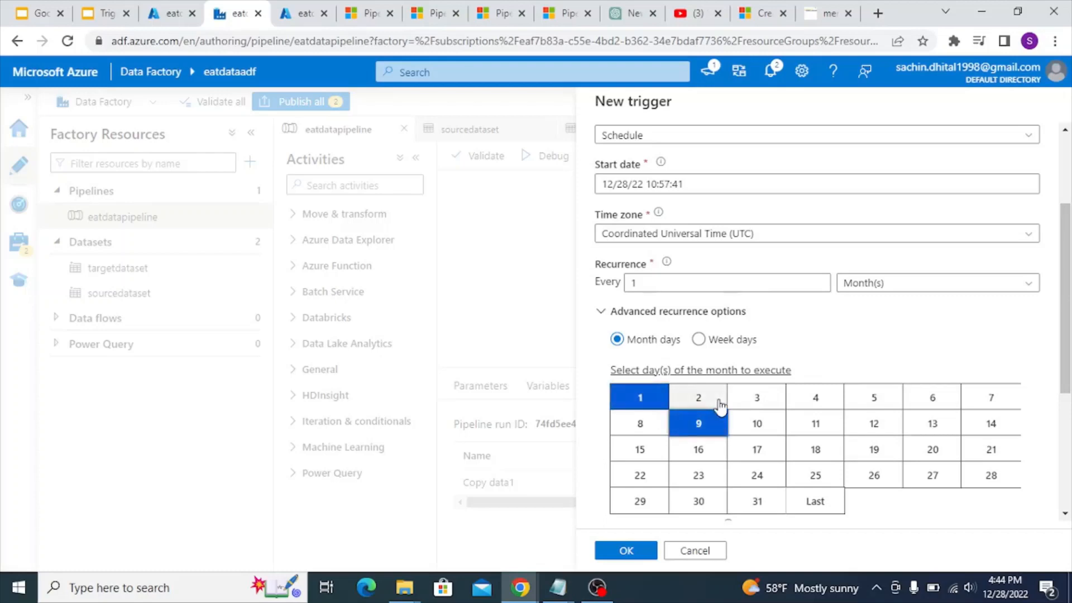
left_click(733, 402)
scroll(840, 333, "down", 4)
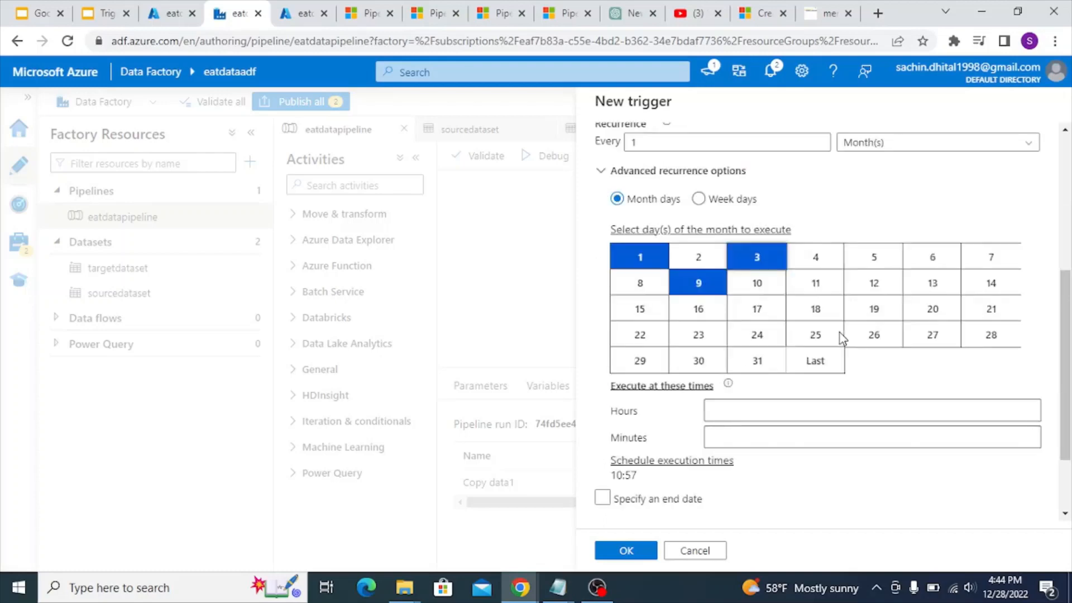
Set the schedule trigger's recurrence to every 1 Hour(s)
scroll(840, 332, "up", 4)
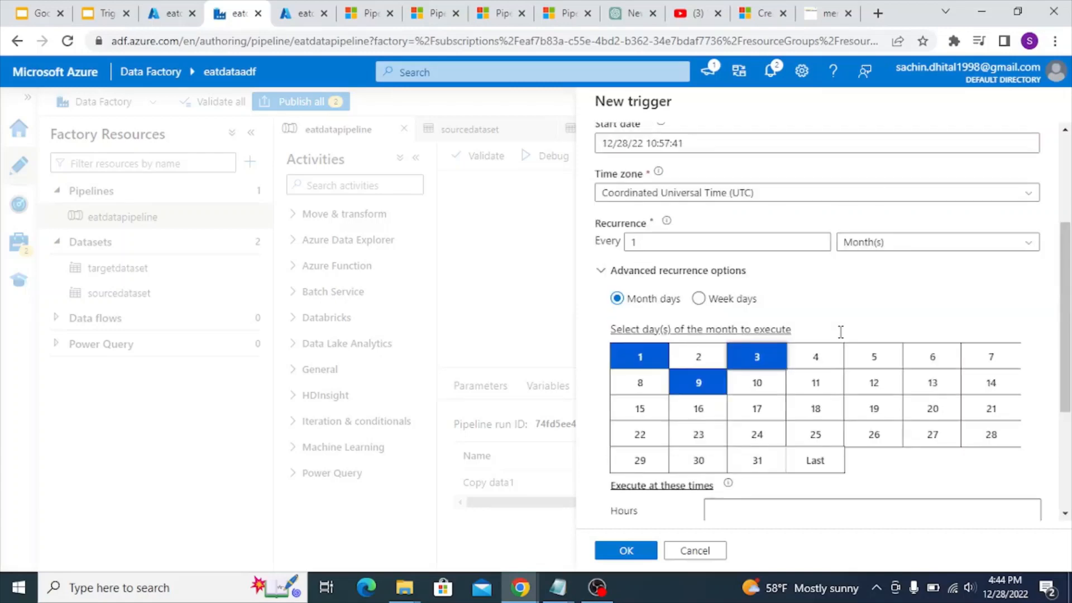
left_click(968, 260)
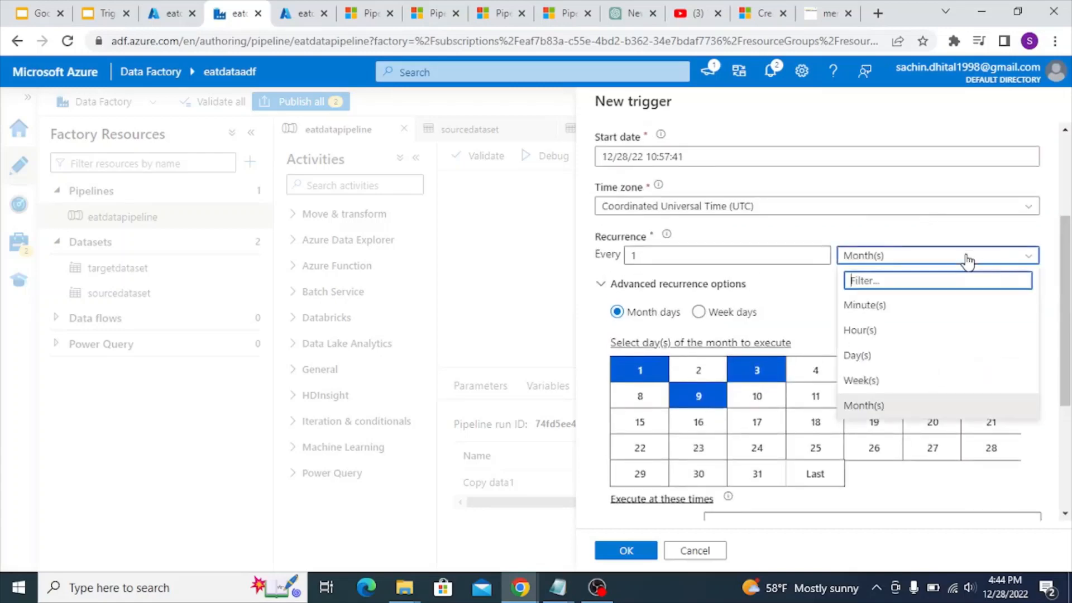
left_click(924, 333)
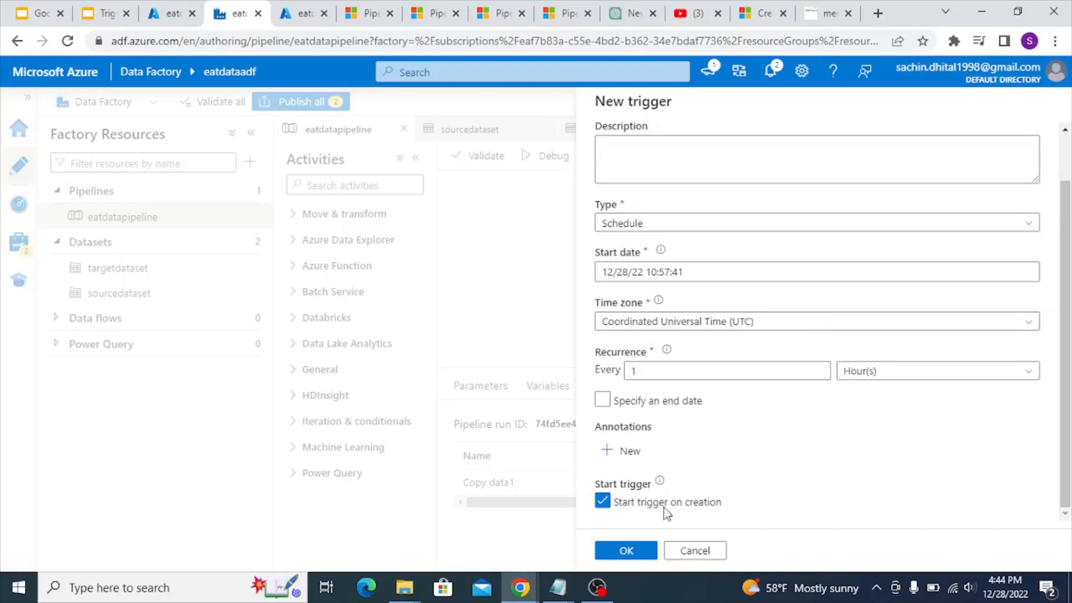
scroll(878, 335, "up", 1)
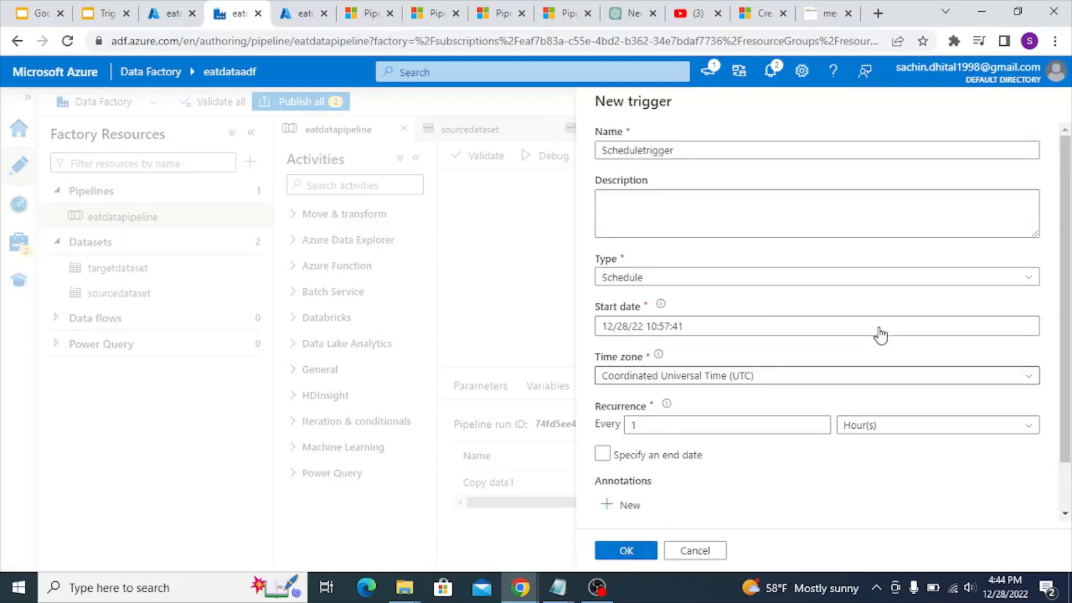
scroll(878, 330, "down", 1)
Accept the trigger settings and run parameters to add Scheduletrigger to eatdatapipeline
left_click(629, 551)
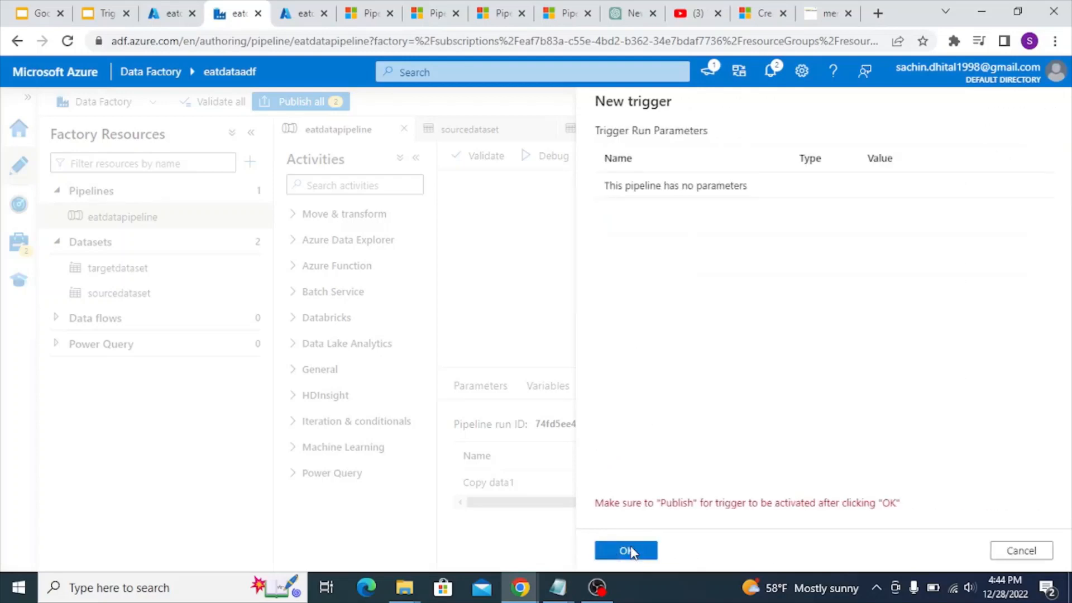
right_click(632, 558)
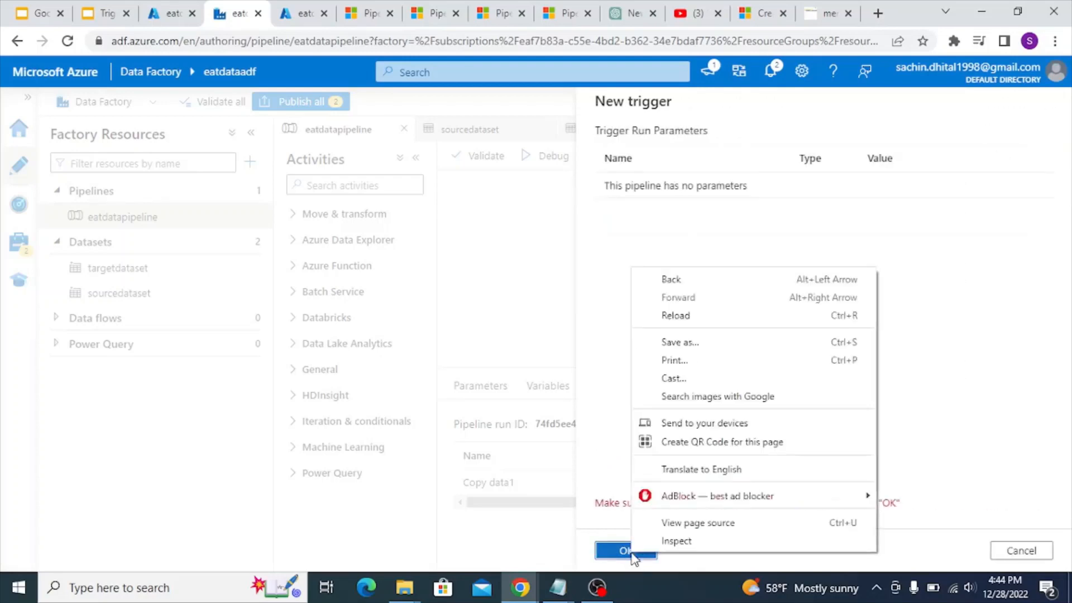
left_click(612, 555)
left_click(612, 555)
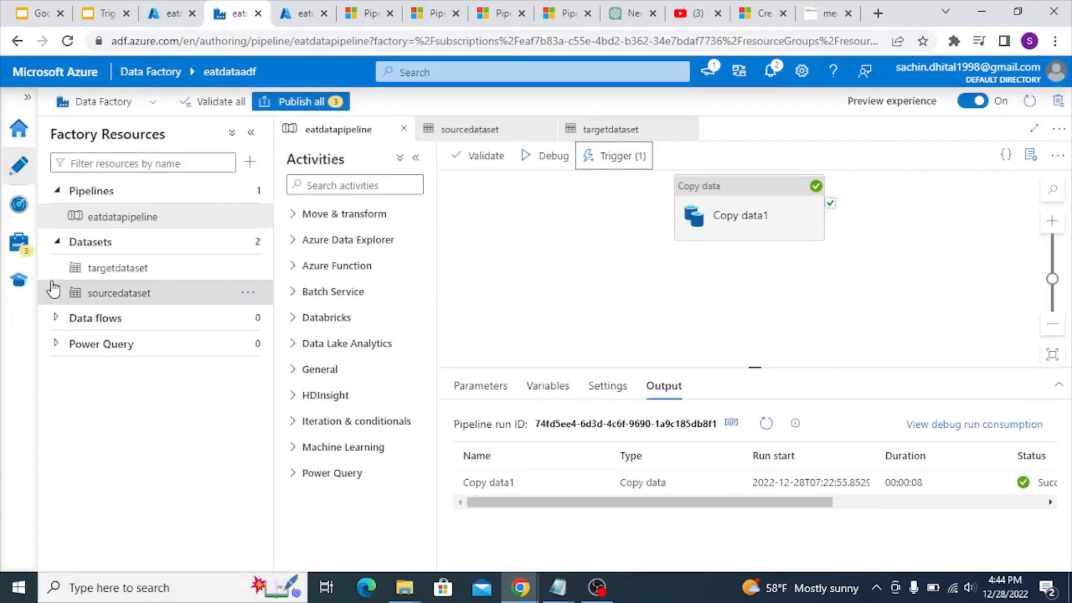
Check the factory's pipeline runs and trigger runs in monitoring
left_click(19, 207)
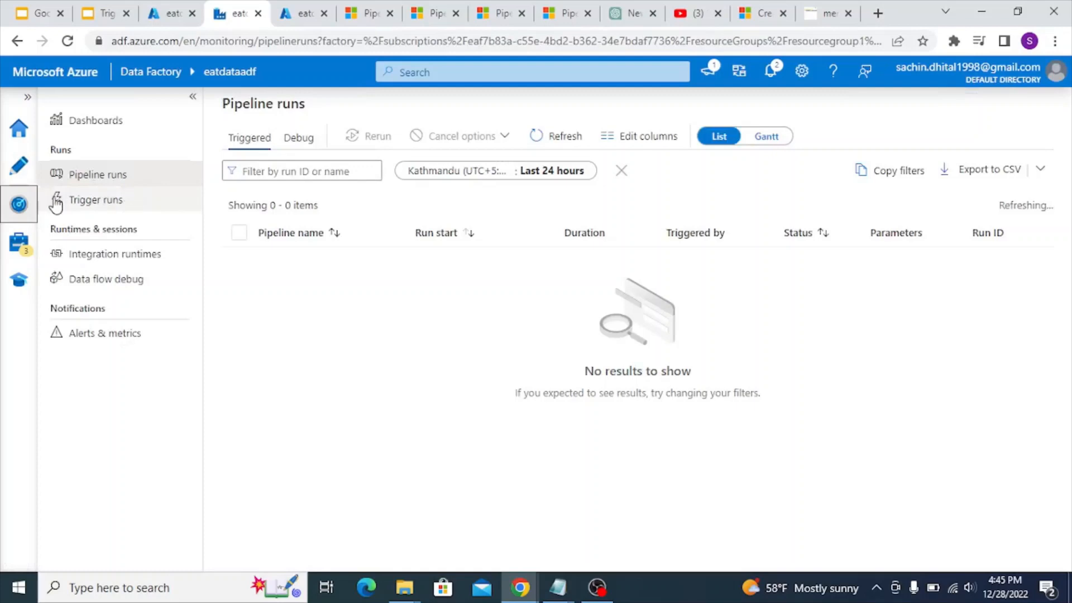
left_click(112, 202)
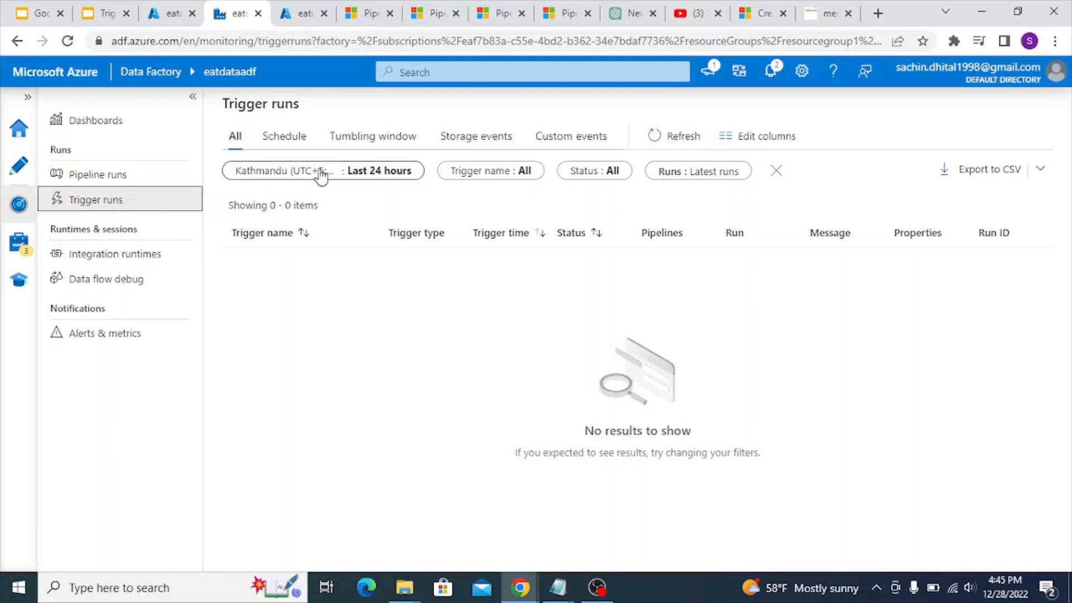
left_click(124, 175)
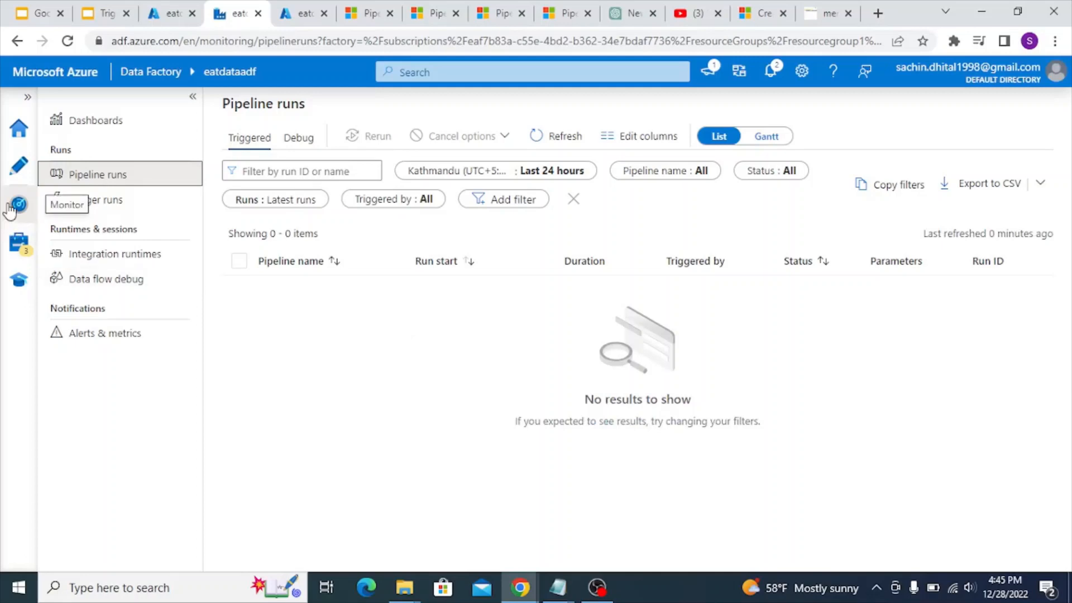
Return to authoring eatdatapipeline and start another new trigger for it
left_click(13, 177)
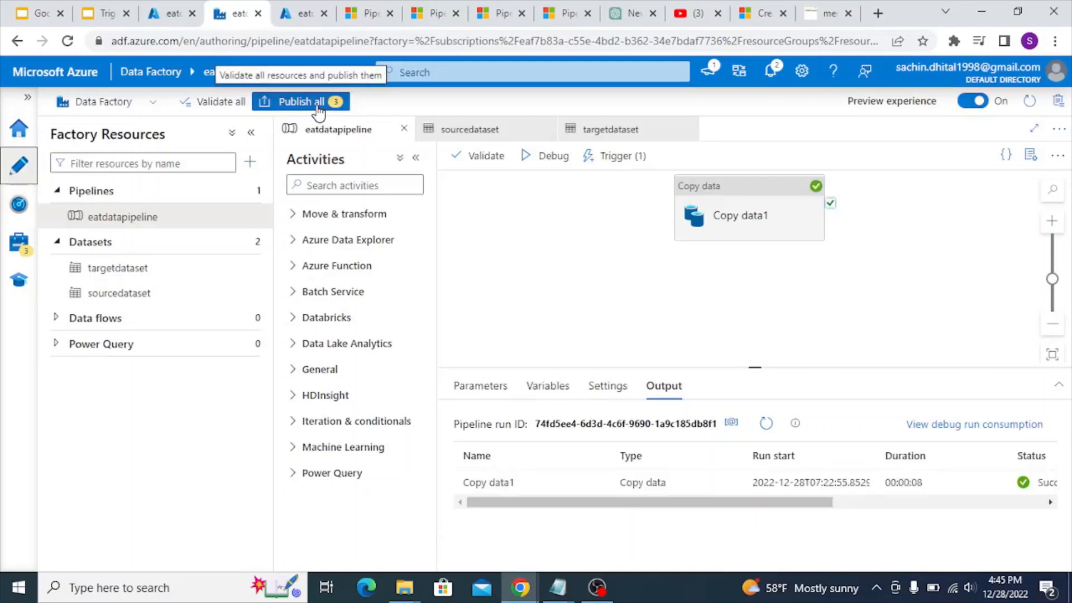
left_click(618, 156)
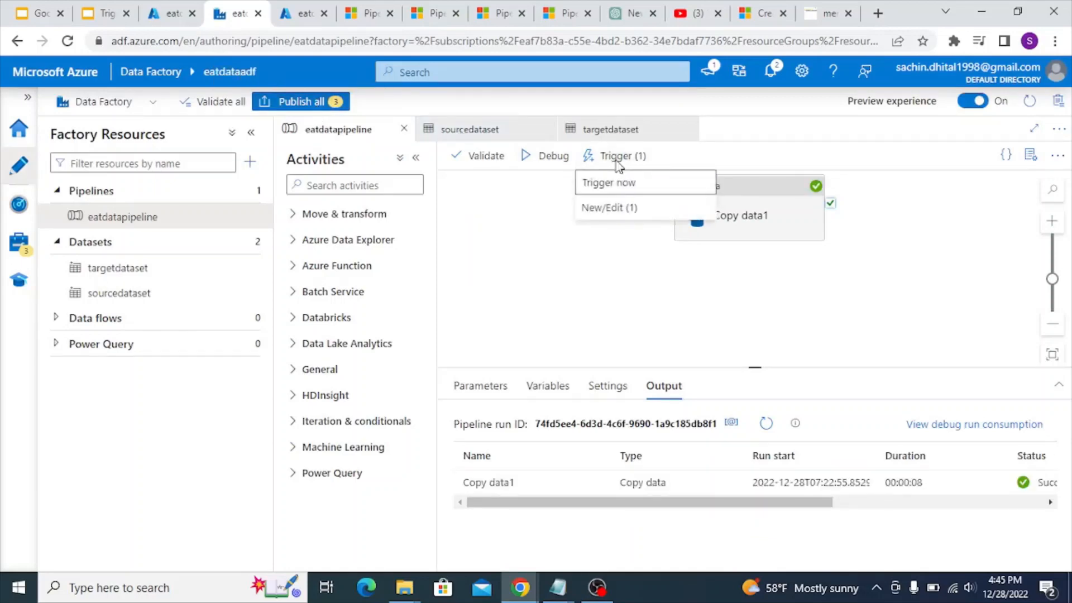
left_click(621, 211)
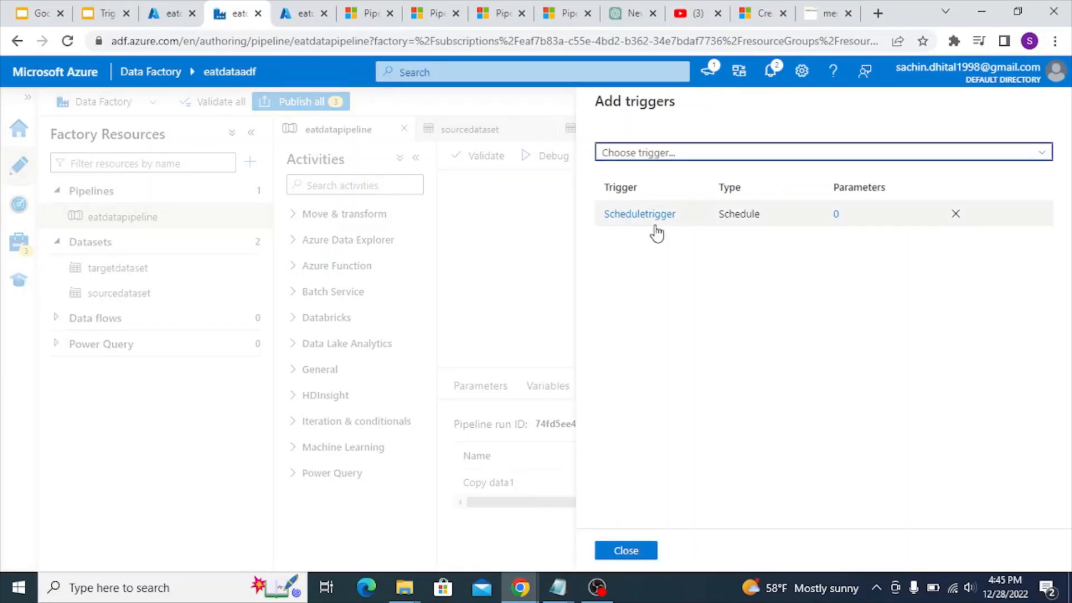
left_click(662, 157)
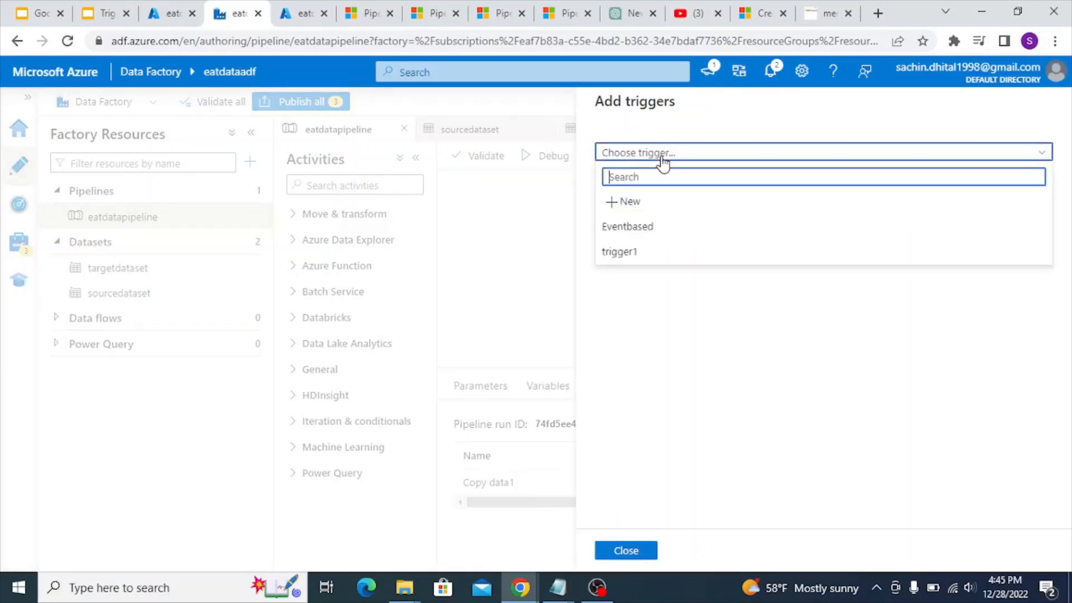
left_click(622, 201)
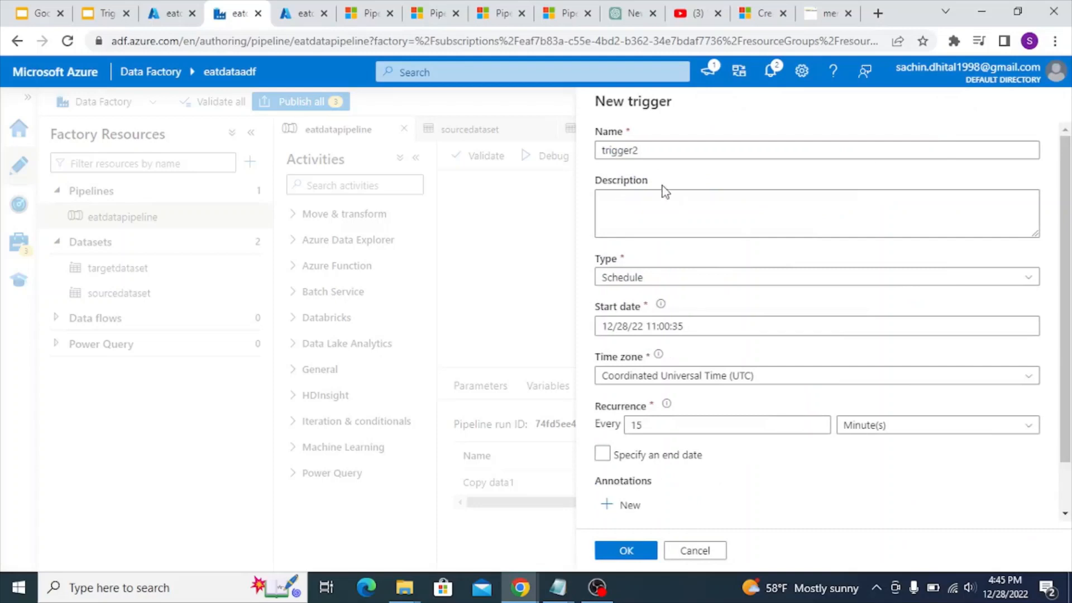
Name the new trigger eventbasedtrigger
left_click(658, 150)
double_click(658, 151)
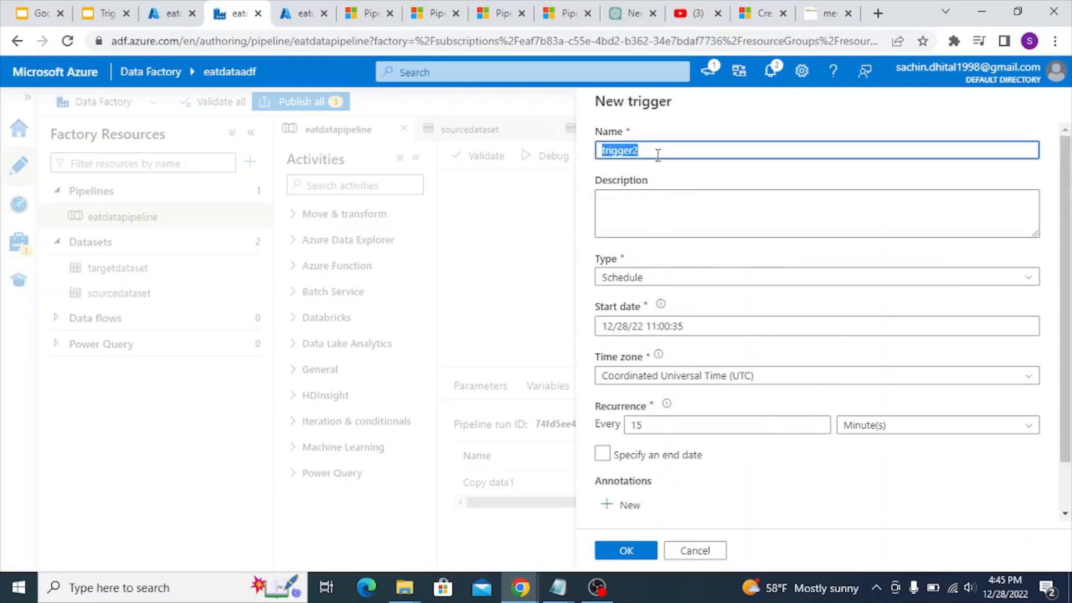
key("BackSpace")
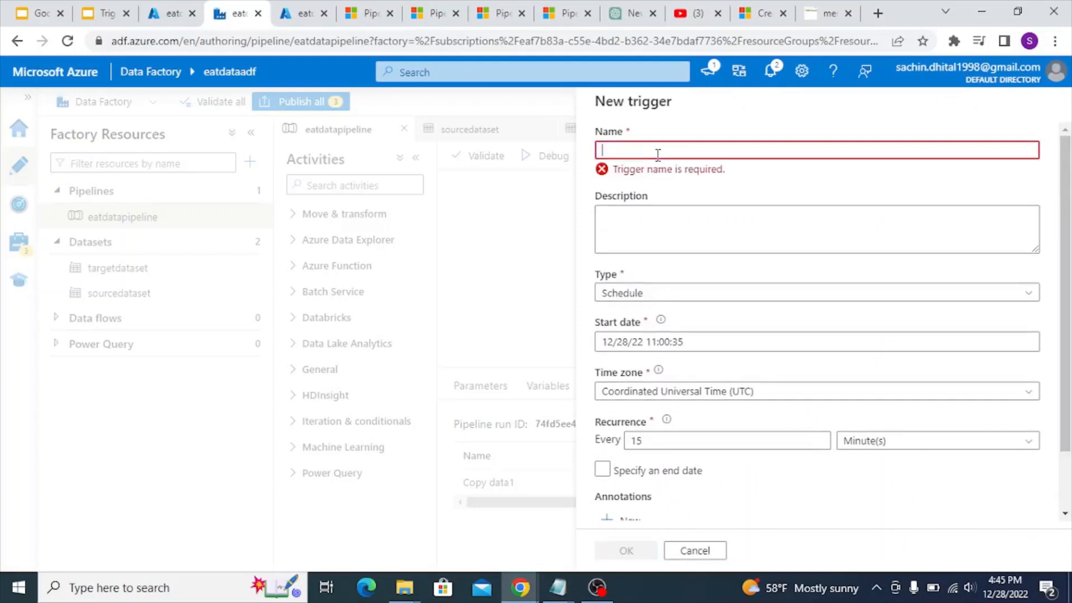
type("eventbased")
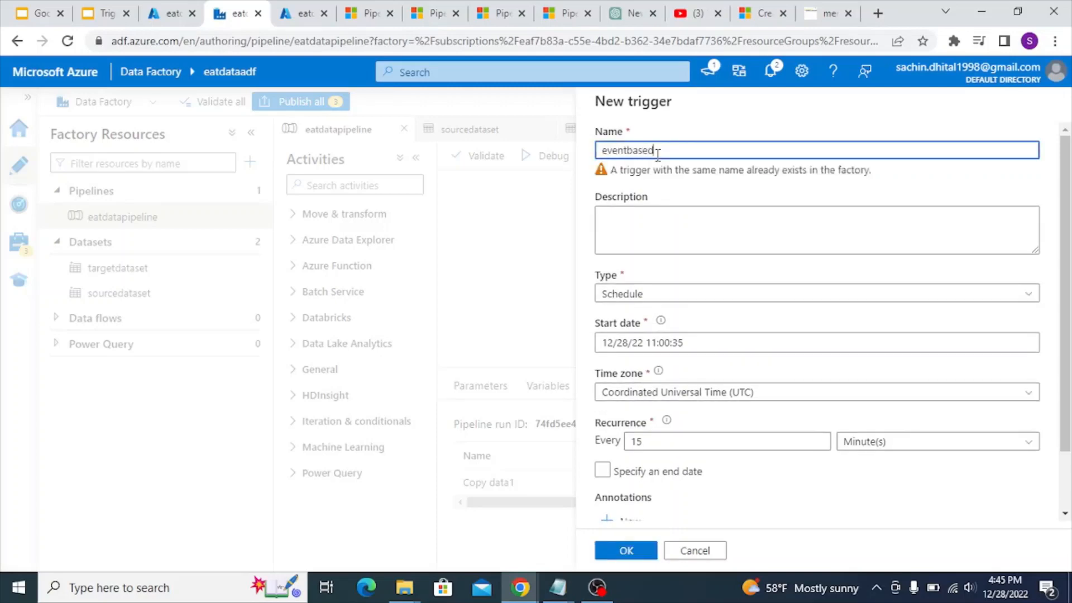
type("trigger")
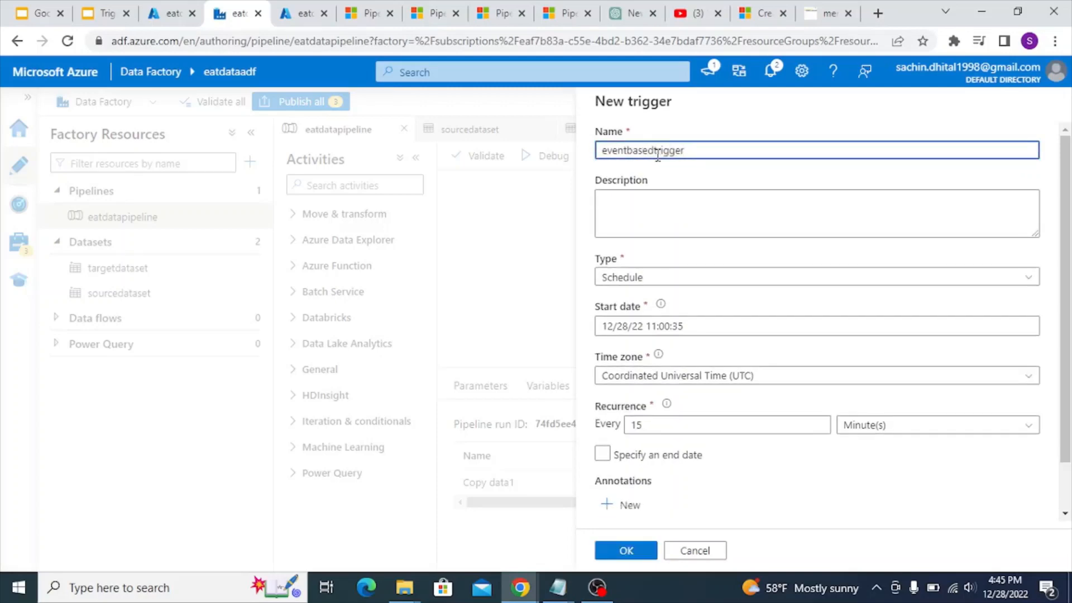
Set the type of the new trigger to Storage events
scroll(667, 224, "down", 2)
left_click(666, 226)
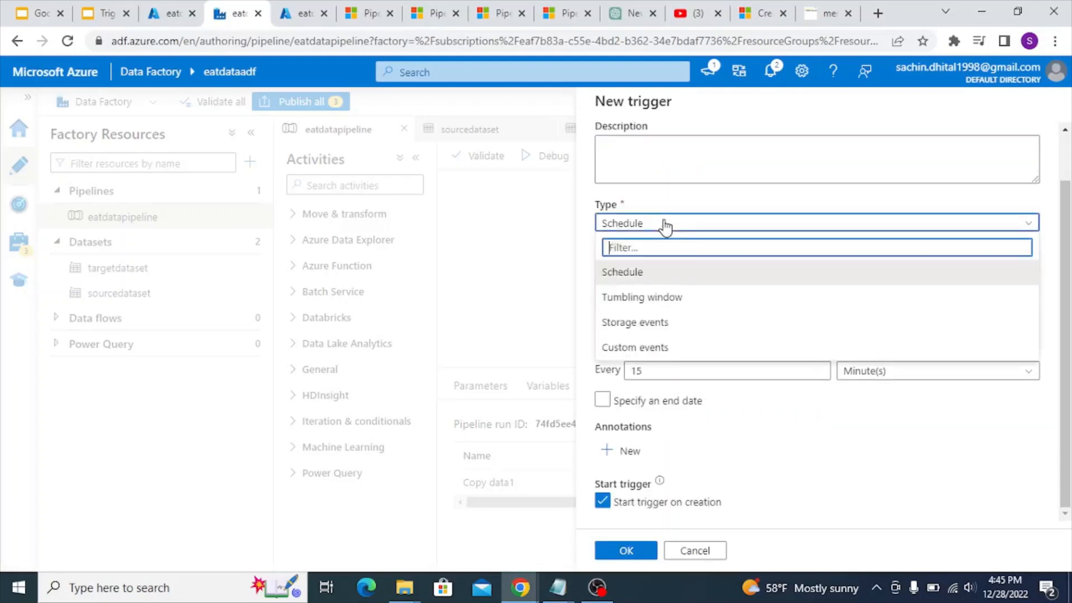
left_click(655, 329)
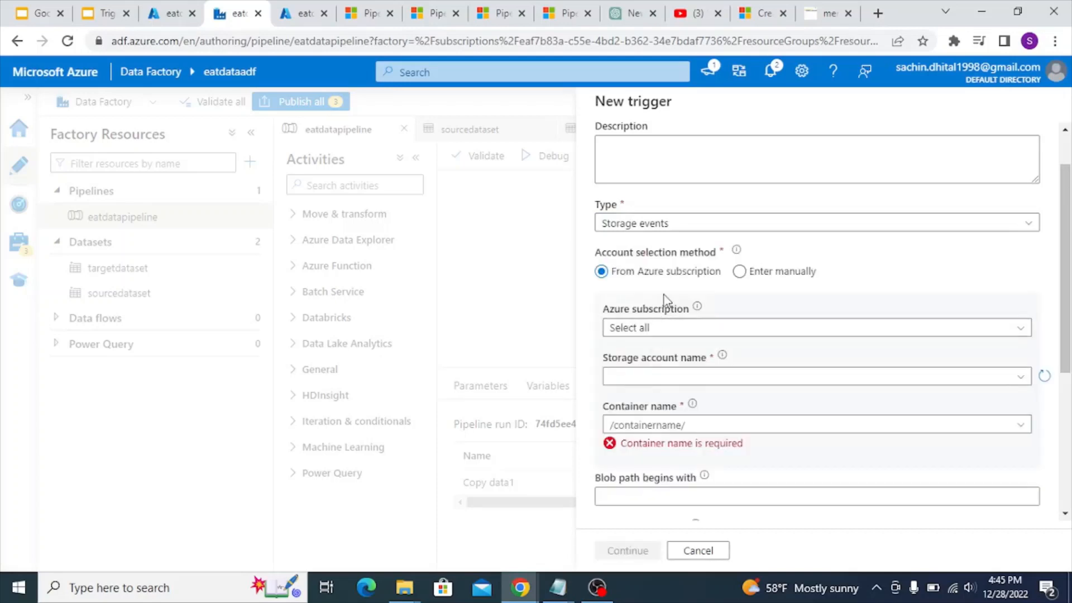
scroll(703, 297, "down", 2)
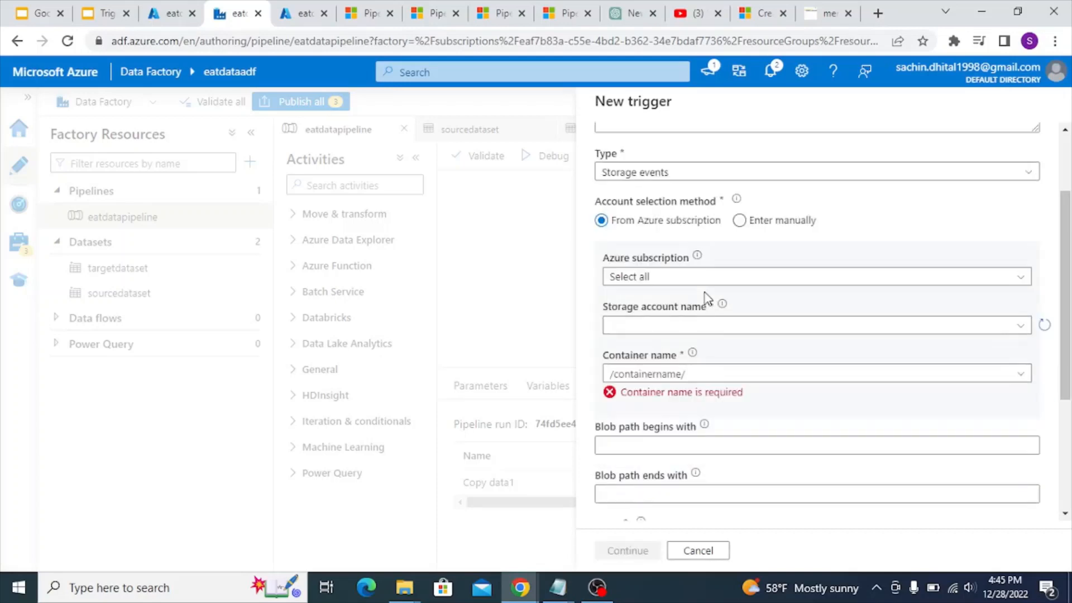
Select the Azure for Students subscription and the eatdataforadf storage account for the storage-event trigger
left_click(747, 271)
left_click(747, 271)
left_click(747, 271)
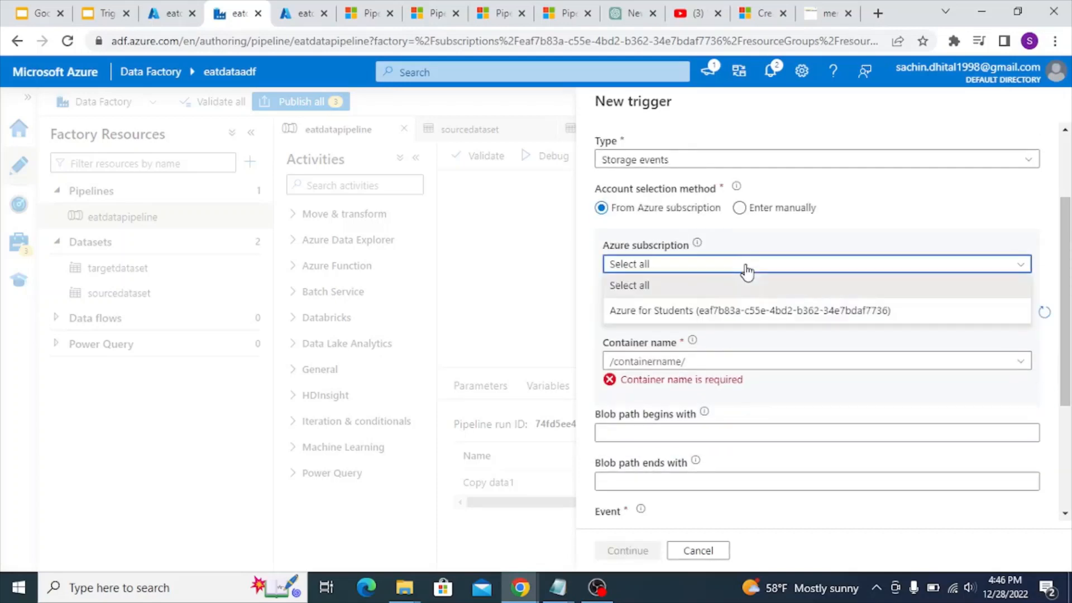
left_click(750, 311)
left_click(750, 313)
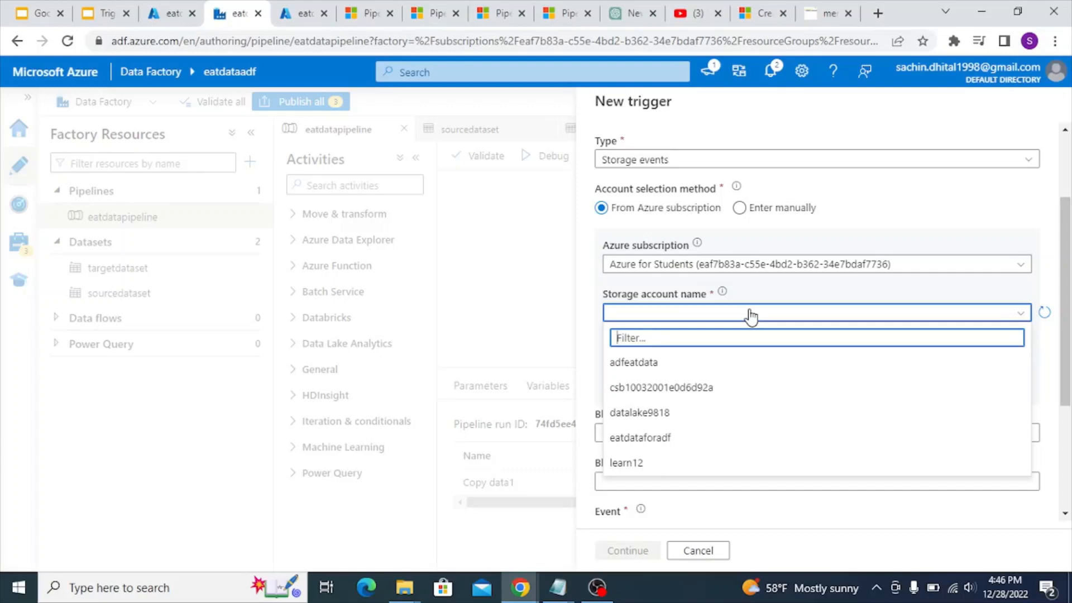
left_click(652, 441)
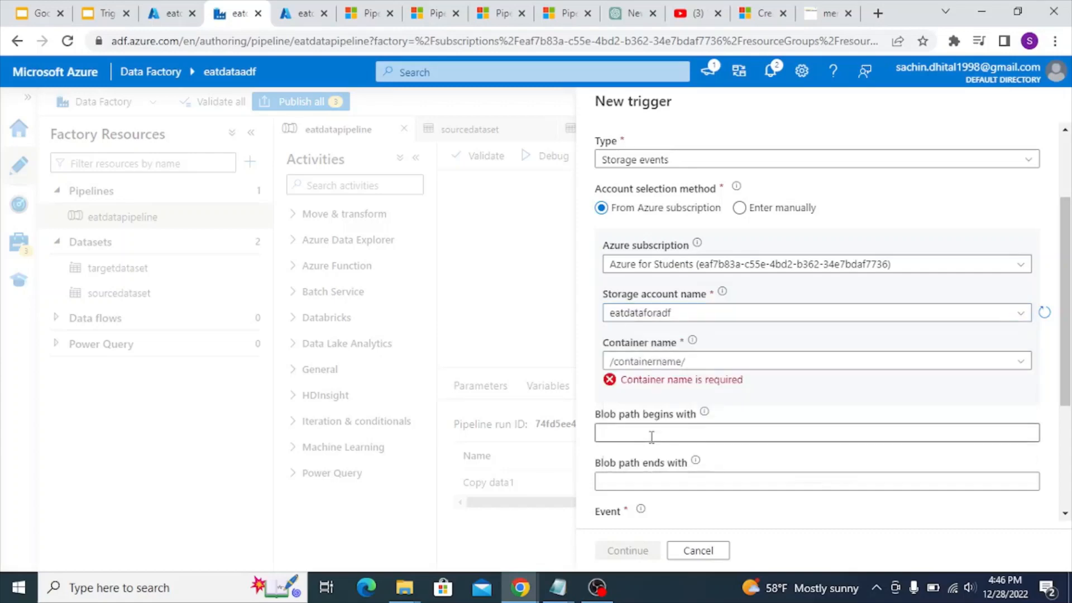
left_click(672, 361)
type("/")
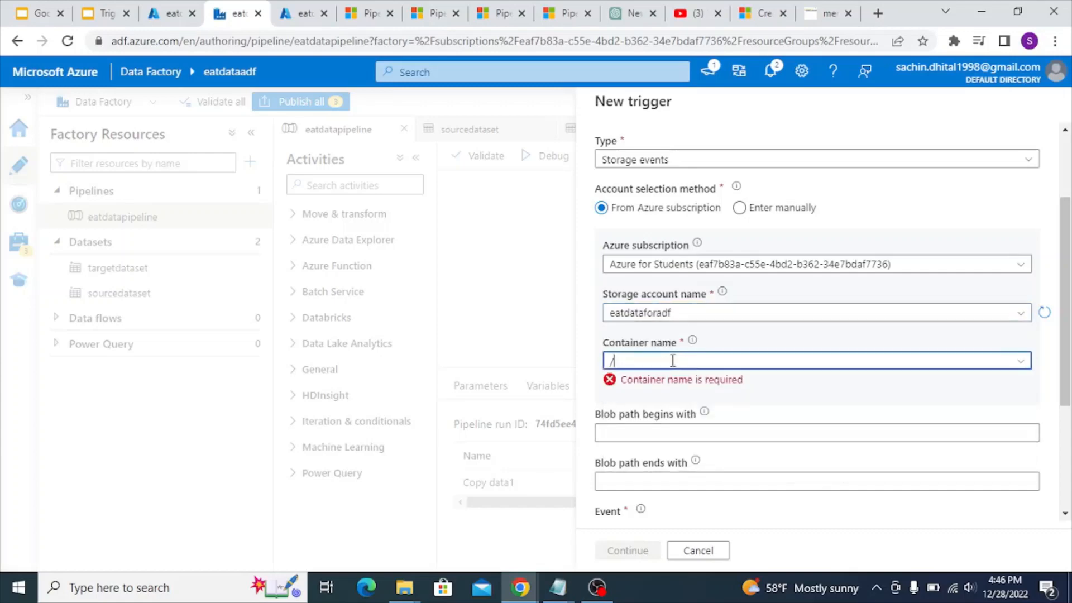
type("containerda")
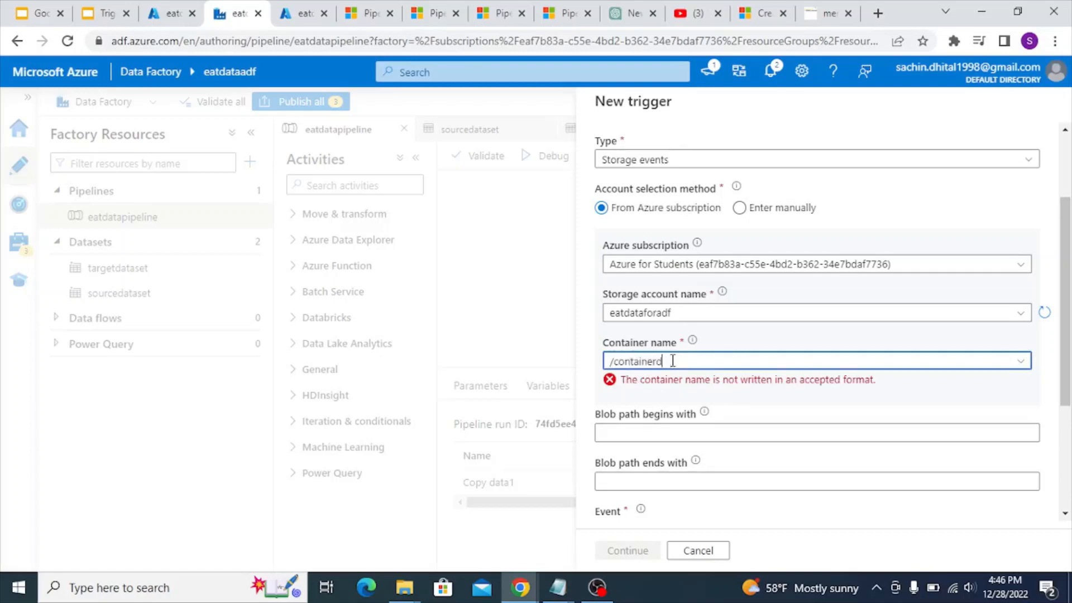
Check the container's name in the Azure portal and replace the trigger's container name entry with eatdatacontainer
left_click(176, 8)
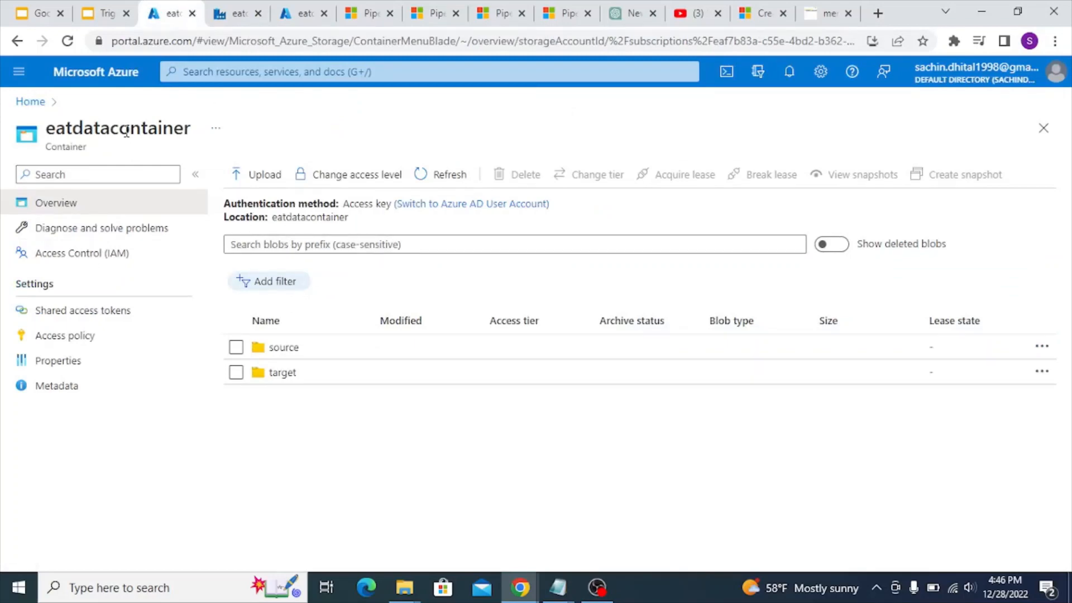
left_click(237, 13)
key("BackSpace")
key("BackSpace")
key("BackSpace")
key("BackSpace")
key("BackSpace")
key("BackSpace")
key("BackSpace")
key("BackSpace")
key("BackSpace")
key("BackSpace")
key("BackSpace")
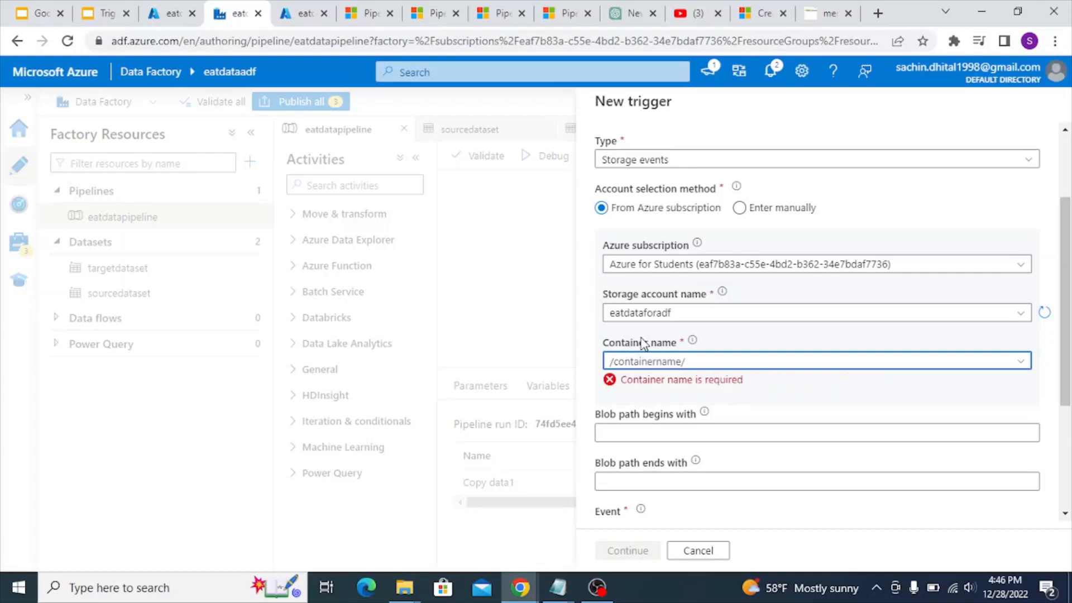
type("/ear")
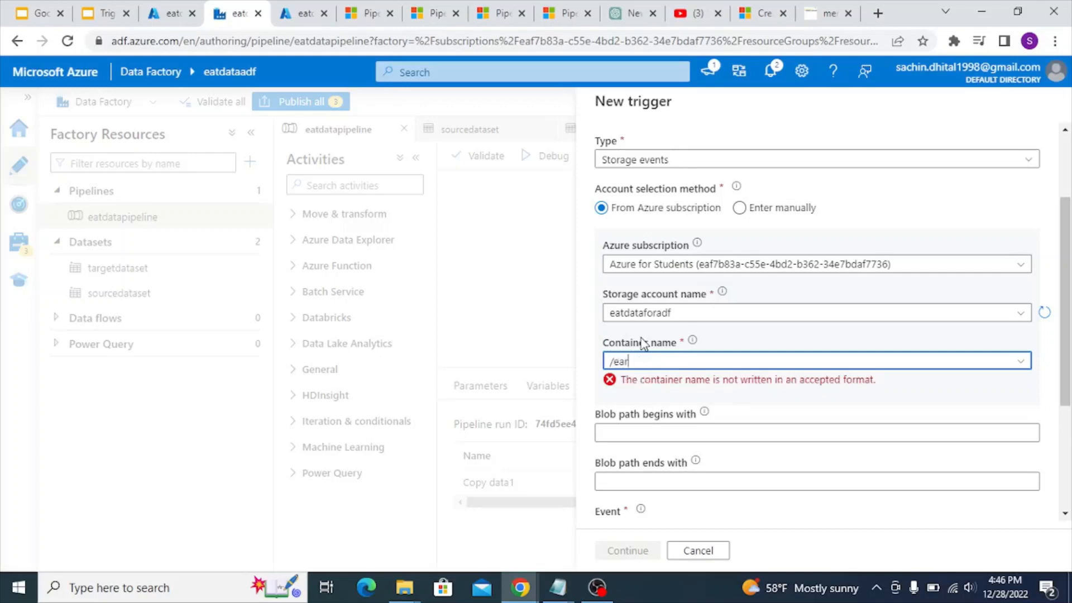
type("datacontainer")
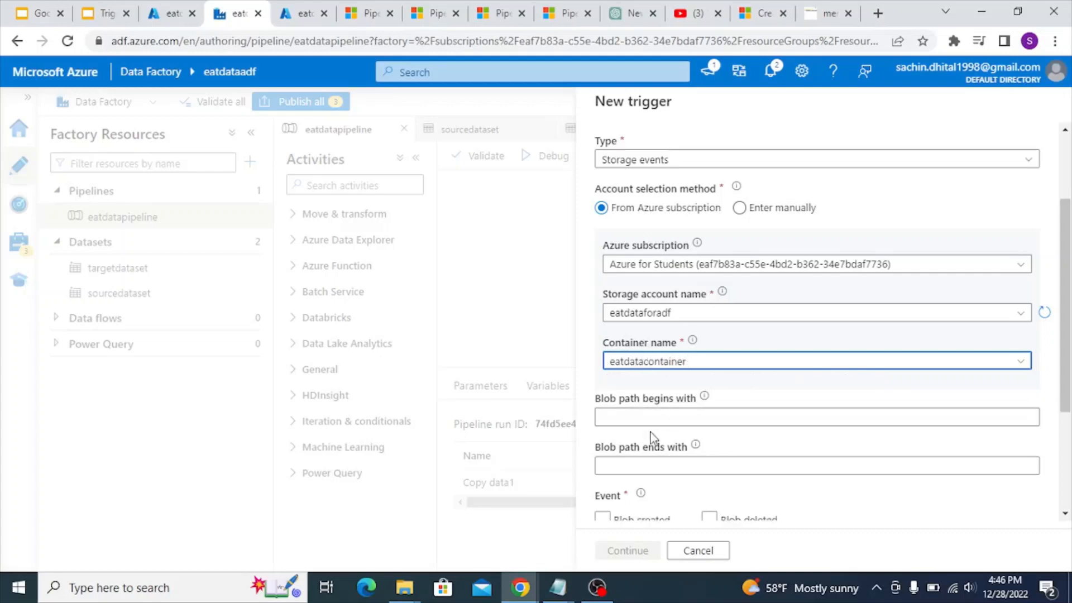
Restrict the trigger to blob paths that begin with source/ and end with .txt, checking the container's folders in the portal
left_click(654, 416)
scroll(751, 397, "down", 1)
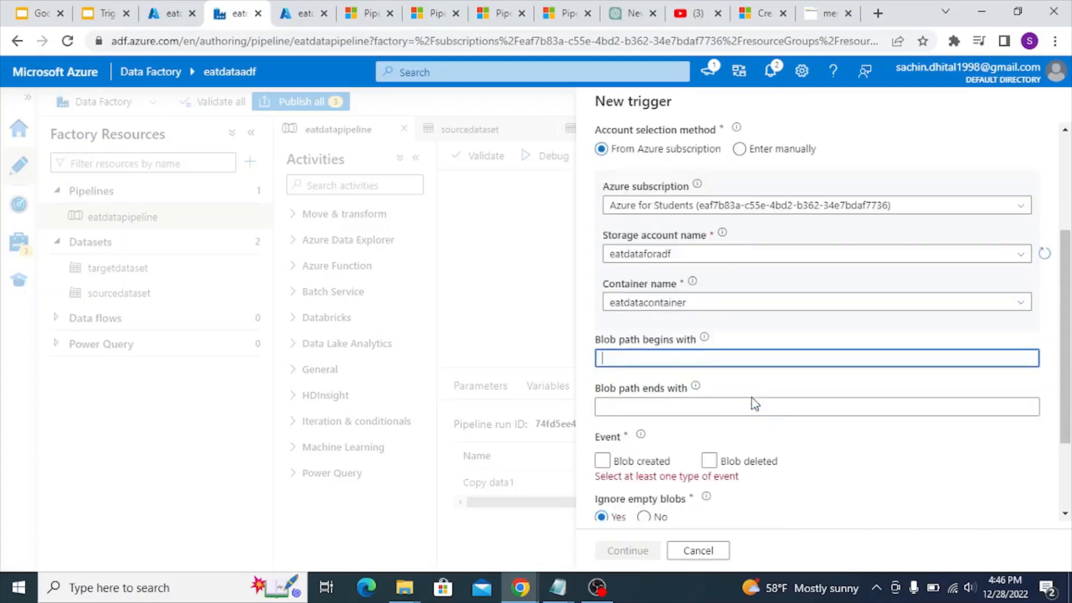
left_click(162, 5)
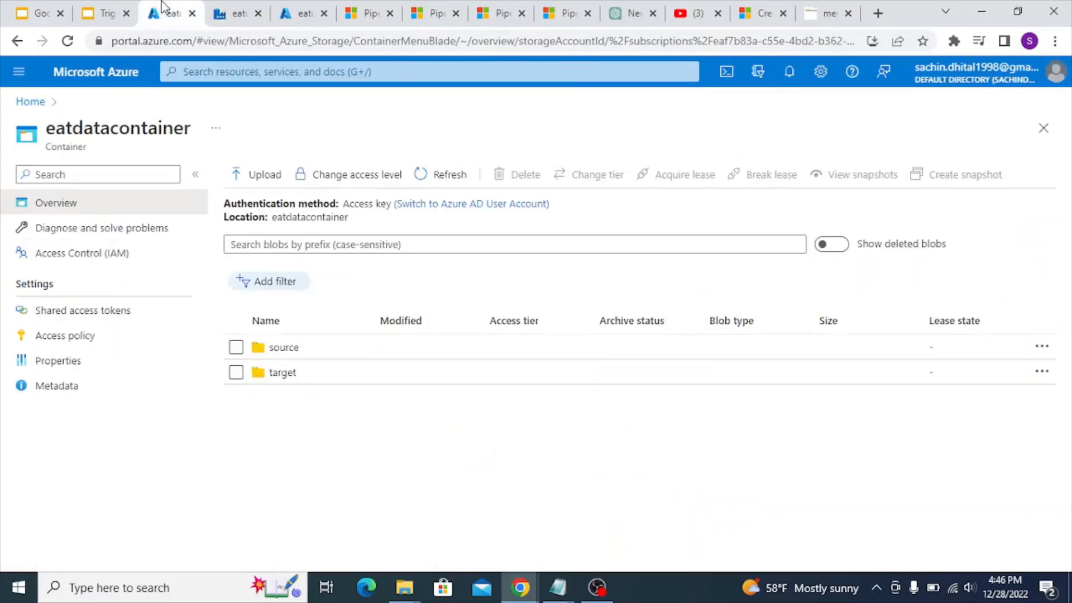
left_click(235, 13)
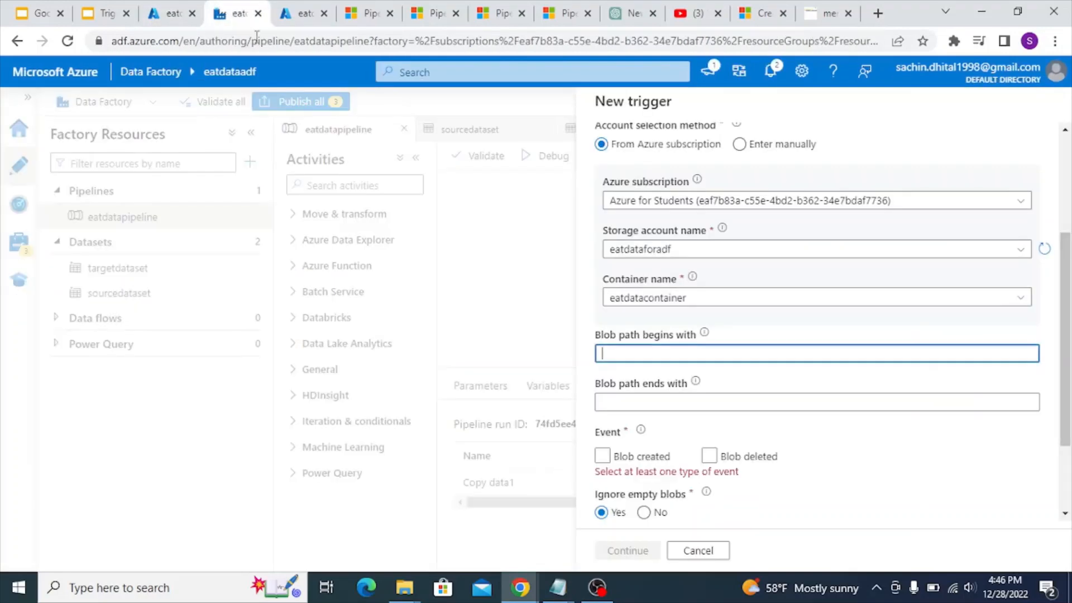
left_click(705, 334)
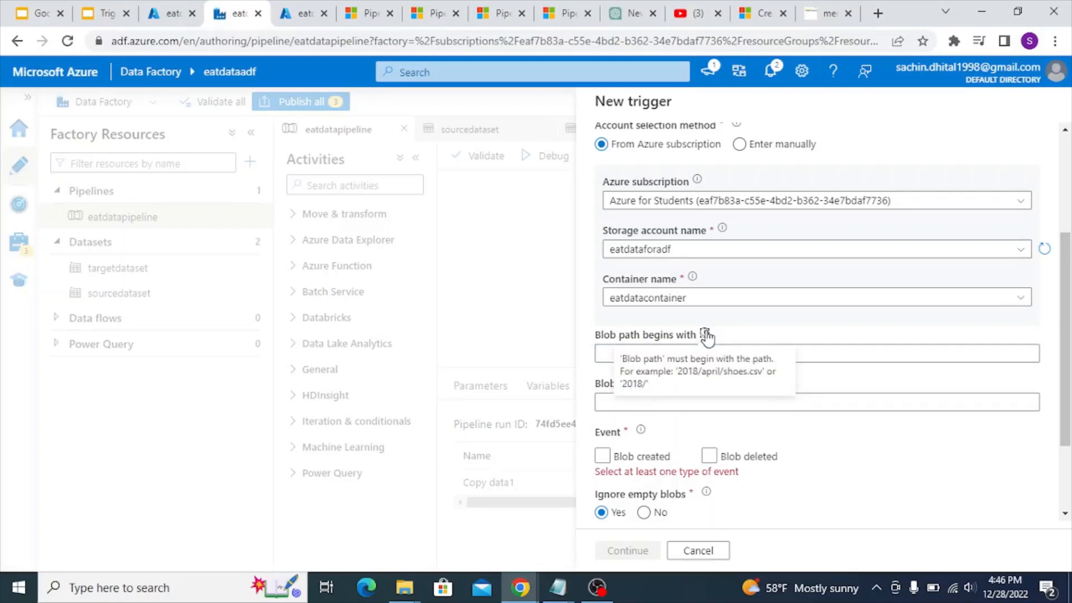
left_click(629, 352)
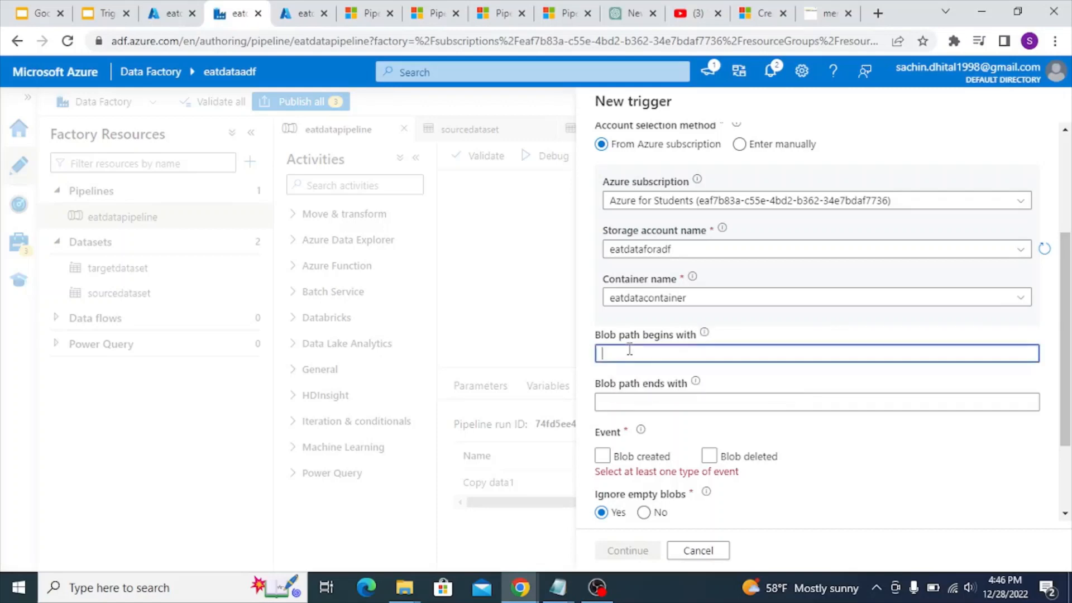
type("source/")
left_click(644, 406)
type(".")
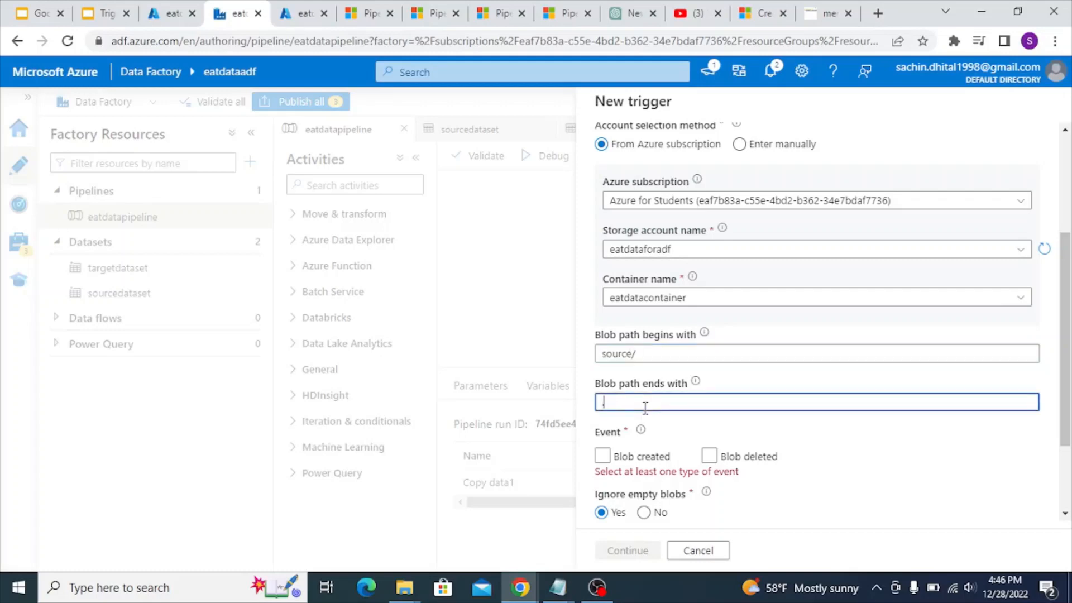
type("txt")
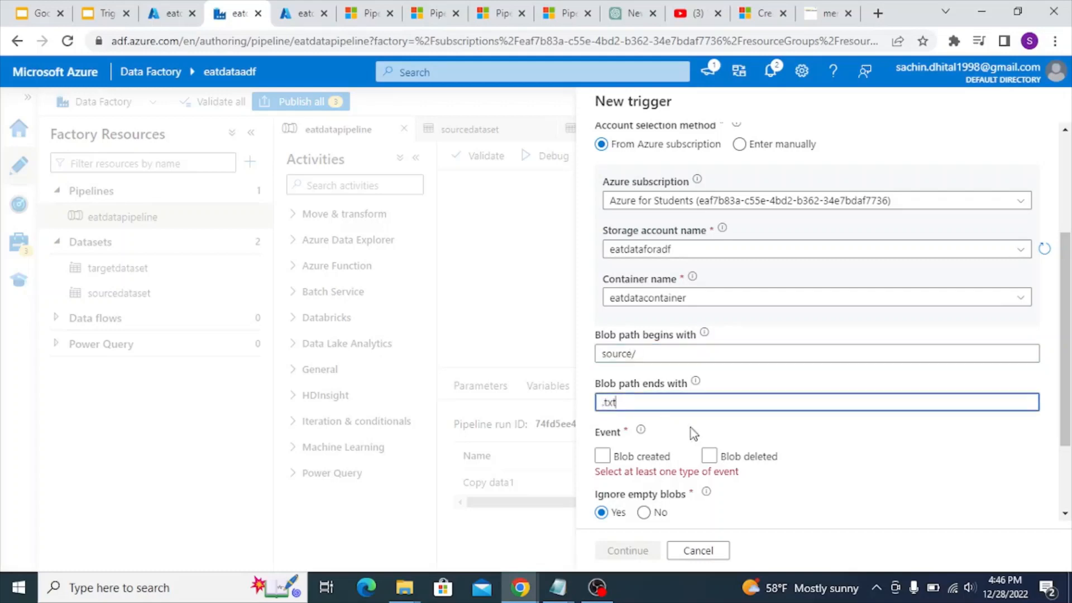
Make the trigger fire on both blob created and blob deleted events, and finish creating it for the pipeline
scroll(691, 428, "down", 2)
left_click(602, 343)
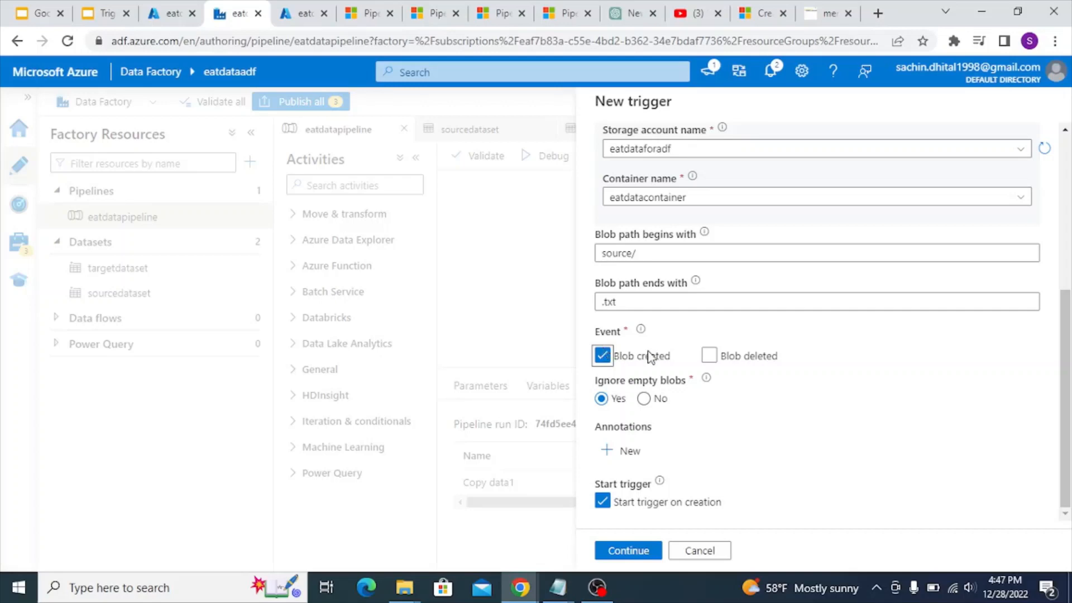
left_click(709, 356)
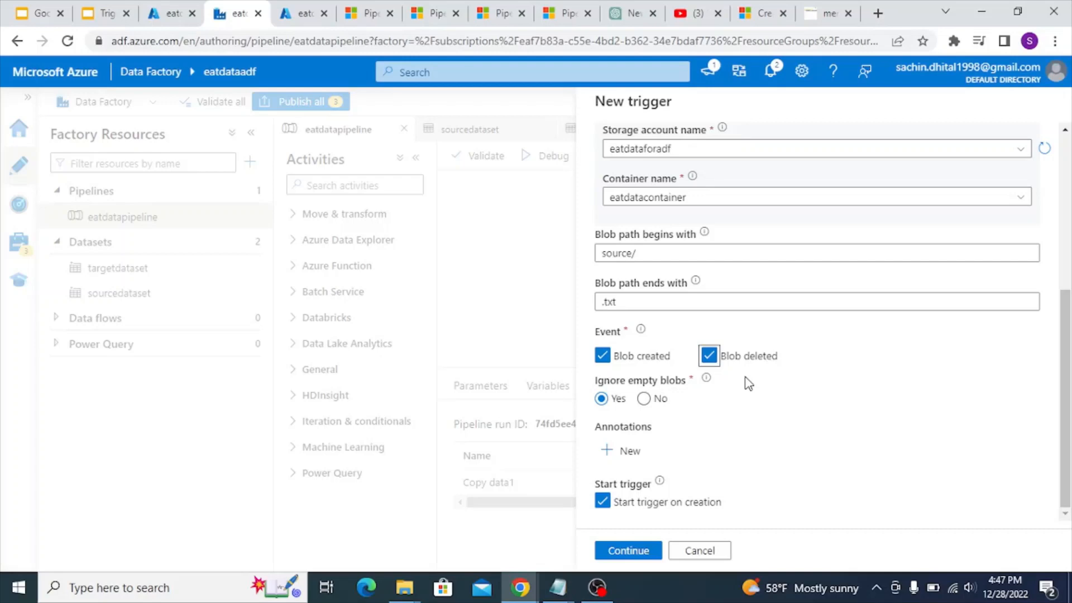
left_click(629, 551)
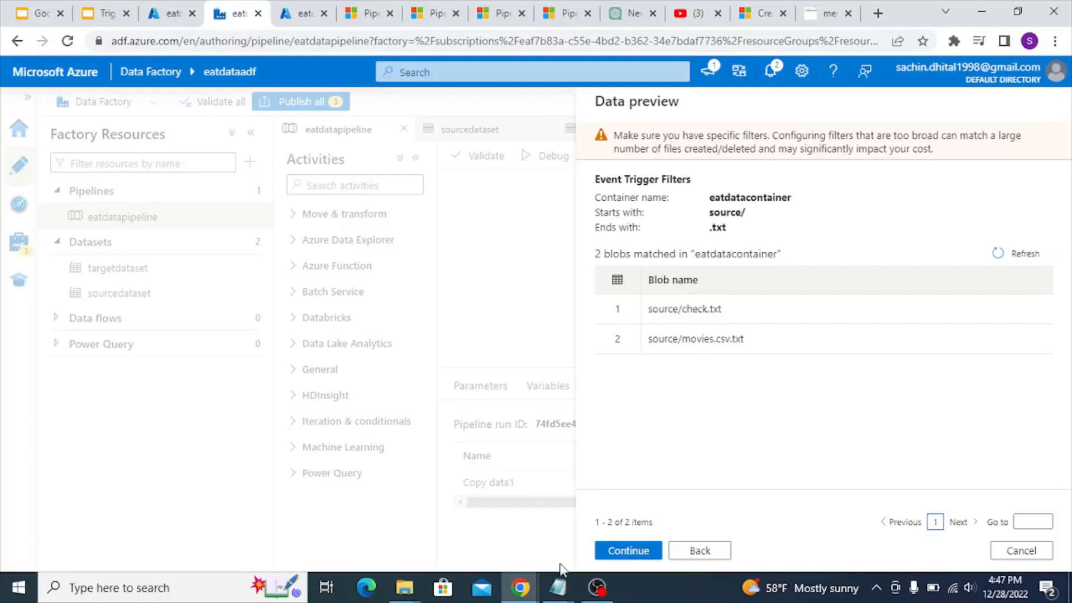
left_click(636, 552)
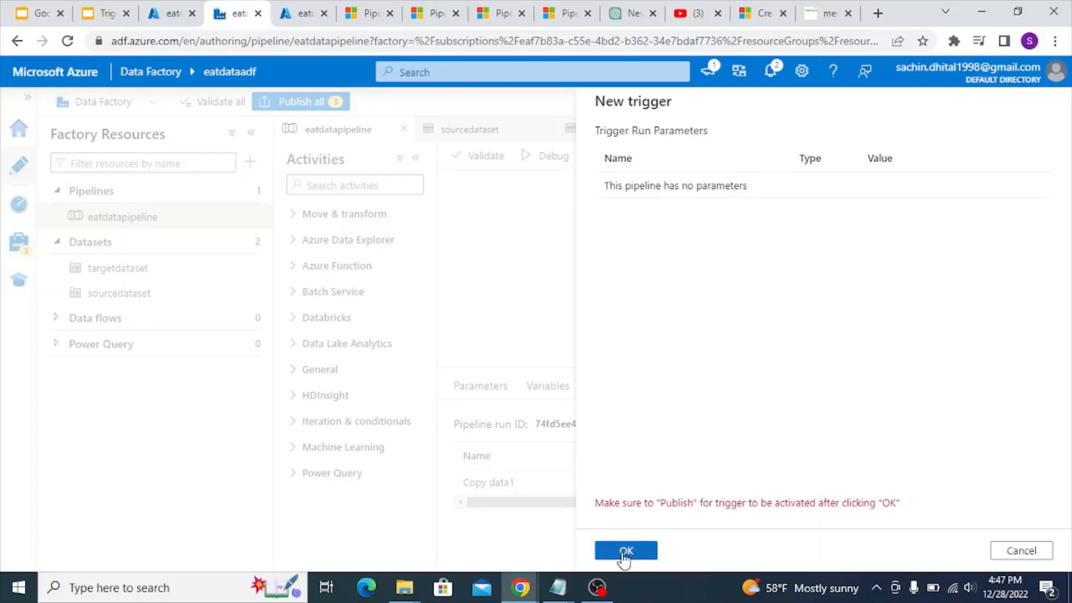
left_click(625, 551)
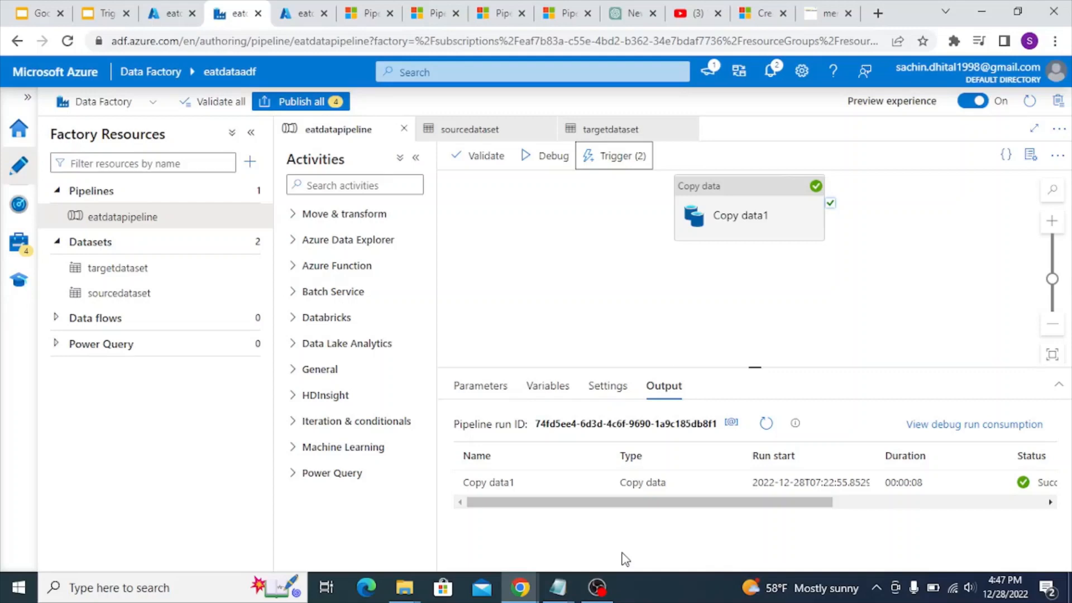
Start another new trigger for eatdatapipeline and name it tumblingwindow
left_click(613, 158)
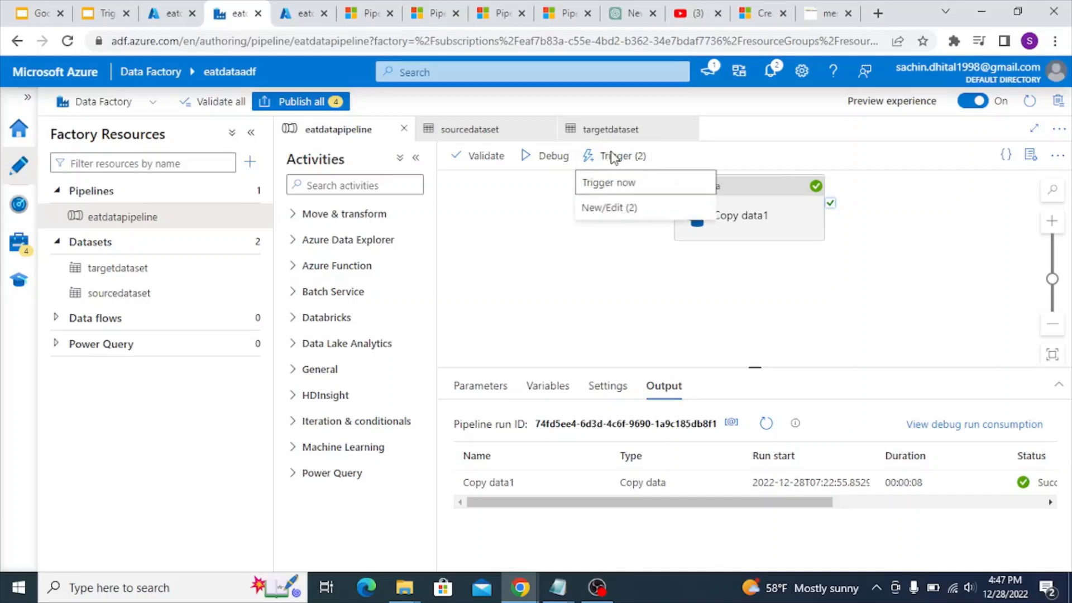
left_click(607, 211)
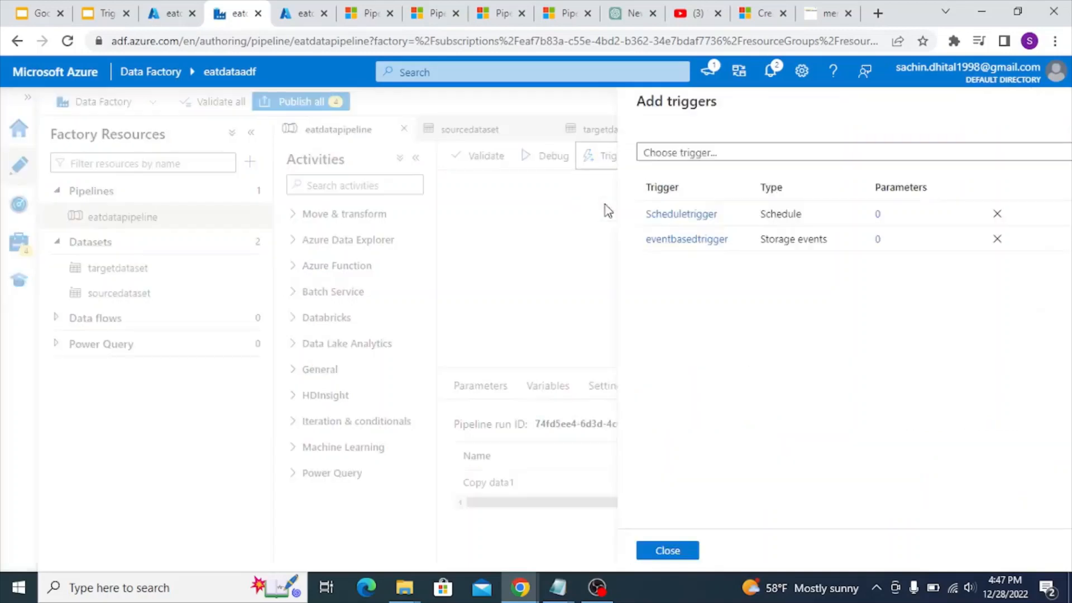
left_click(662, 153)
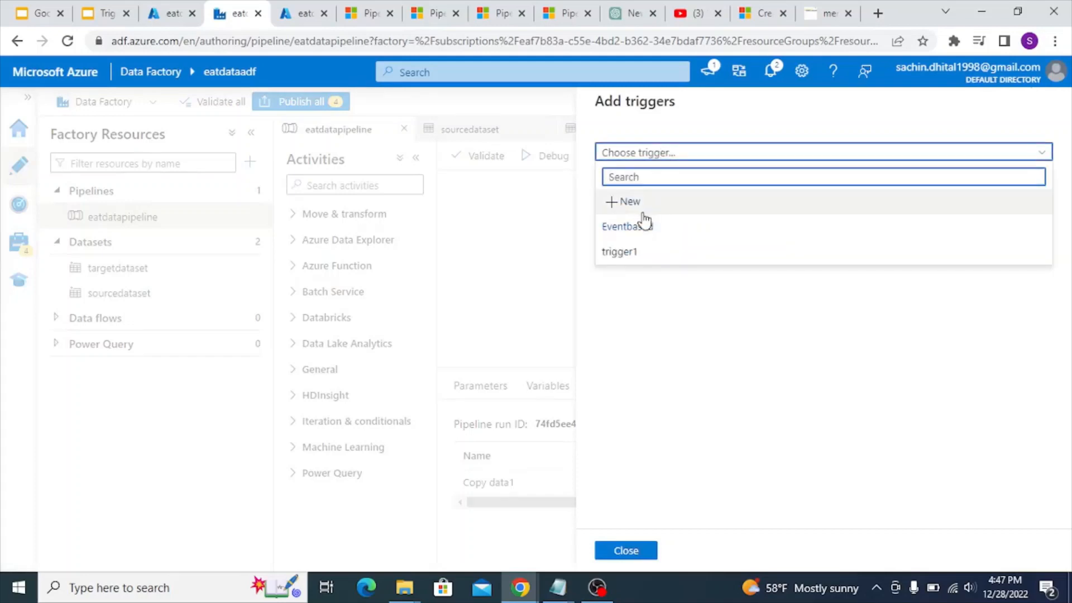
left_click(642, 203)
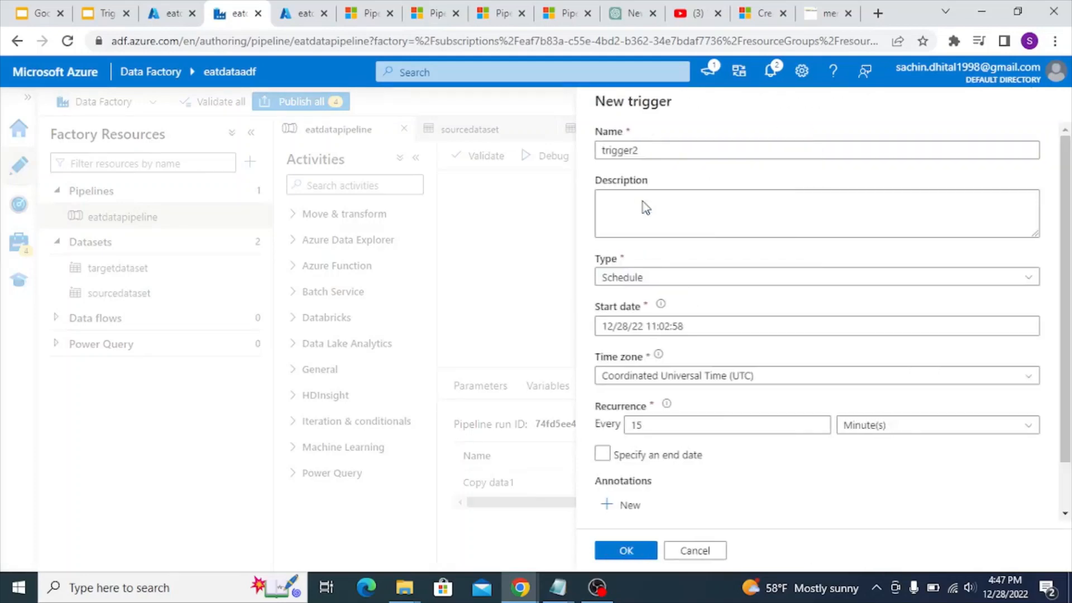
double_click(689, 153)
type("t")
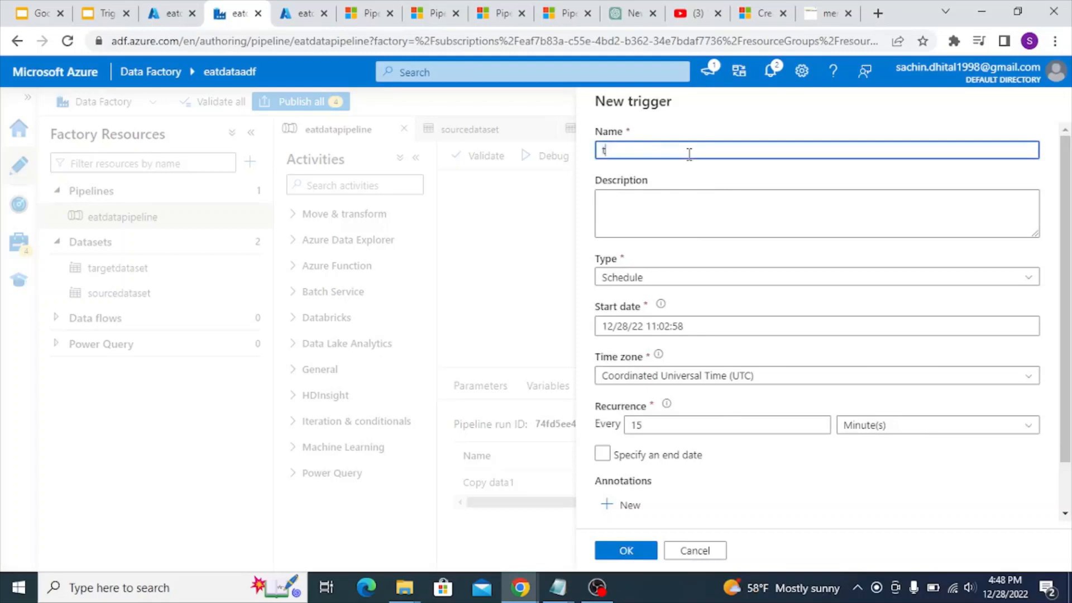
type("umblingwindow")
Set the type of the new trigger to Tumbling window and keep its unsaved settings open
left_click(695, 277)
left_click(723, 351)
scroll(660, 358, "down", 1)
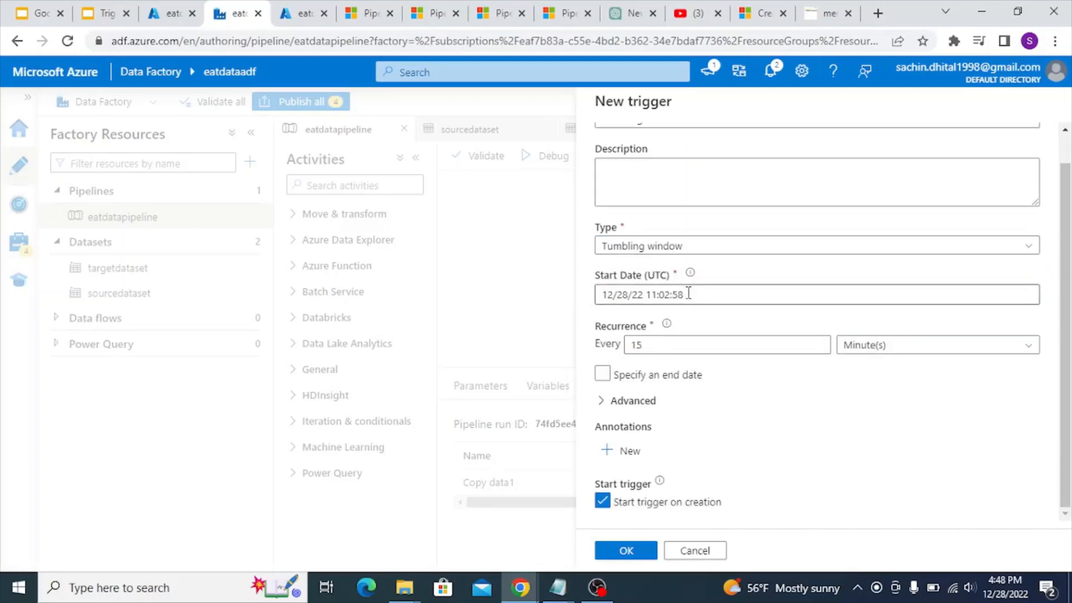
left_click(695, 550)
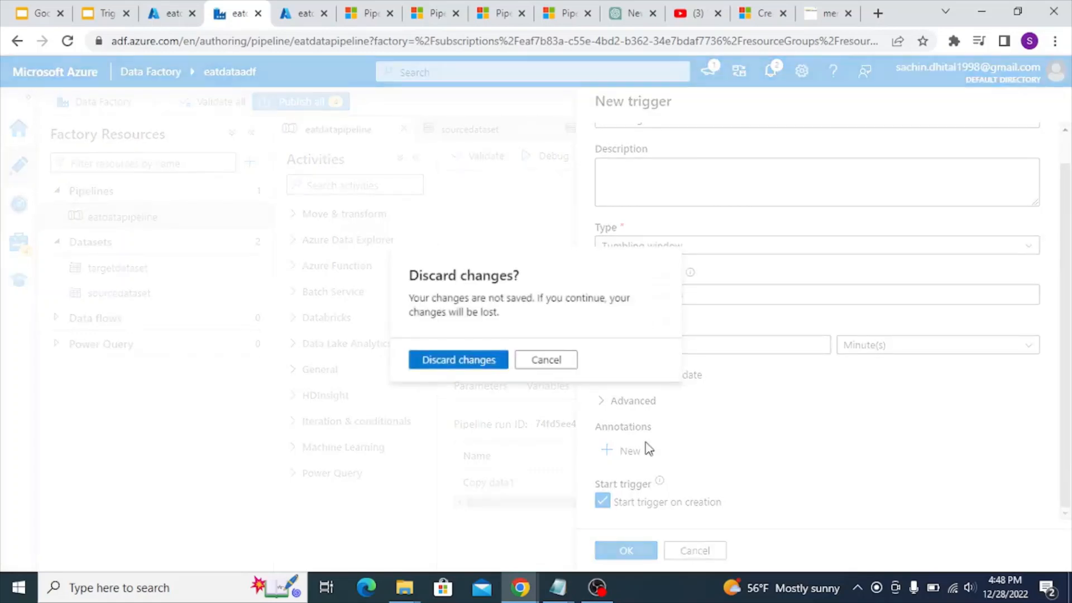
left_click(551, 363)
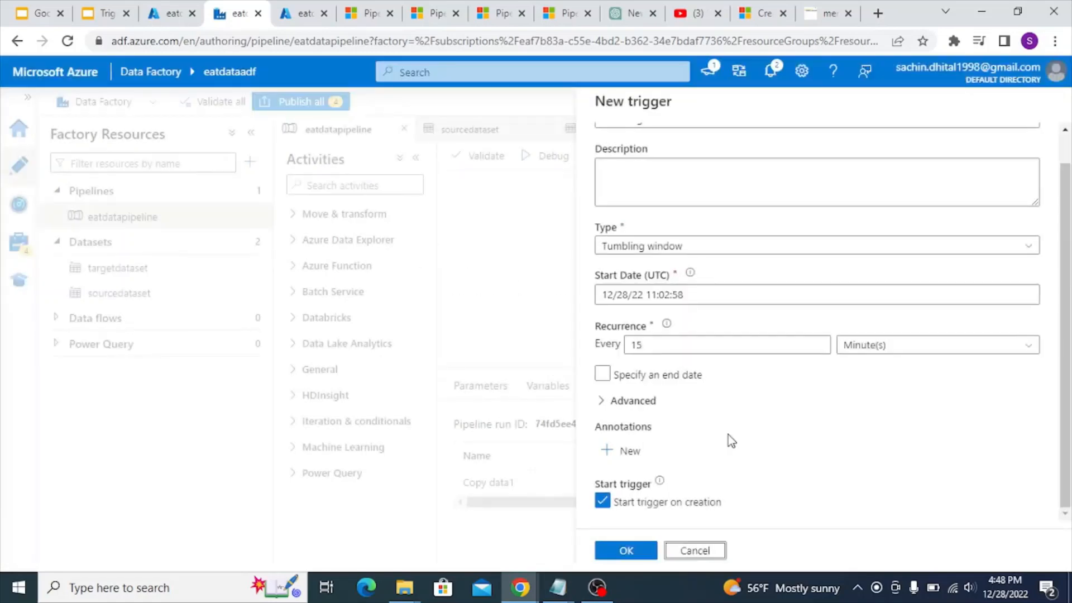
left_click(602, 374)
left_click(700, 386)
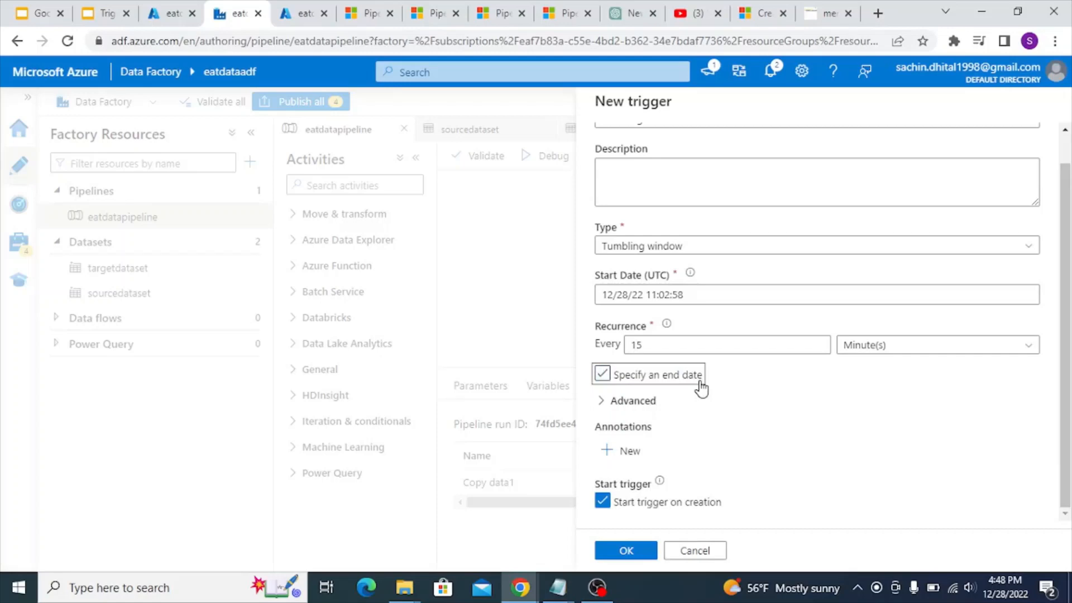
left_click(603, 374)
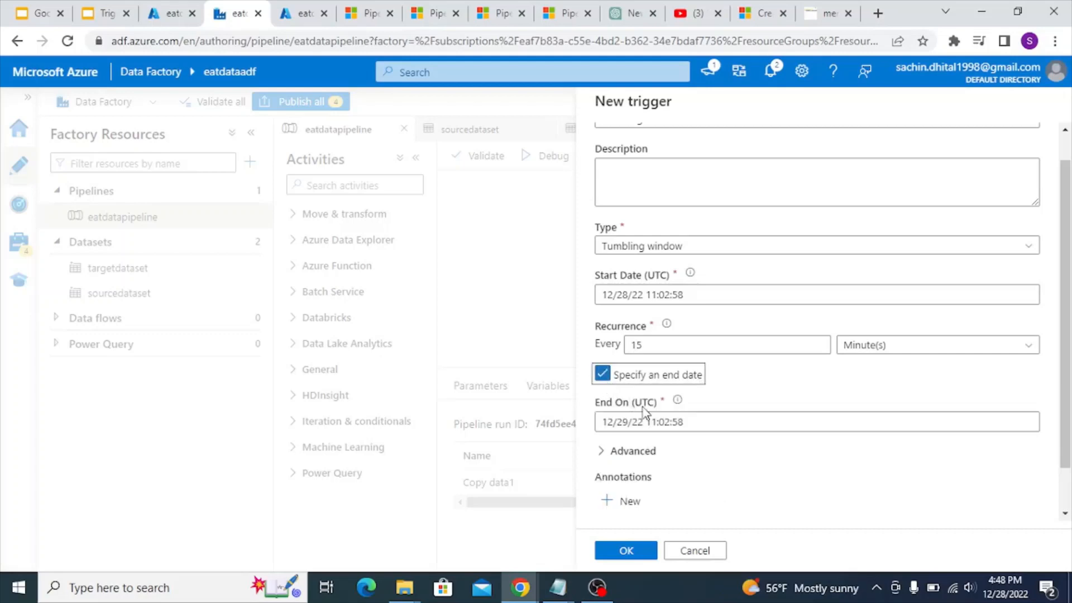
left_click(602, 374)
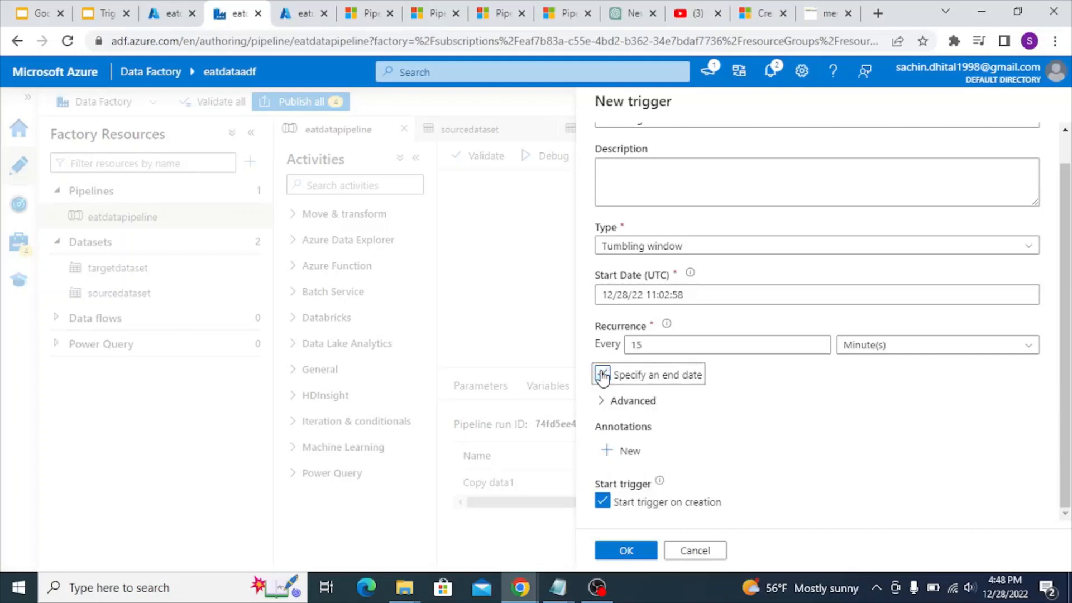
left_click(765, 343)
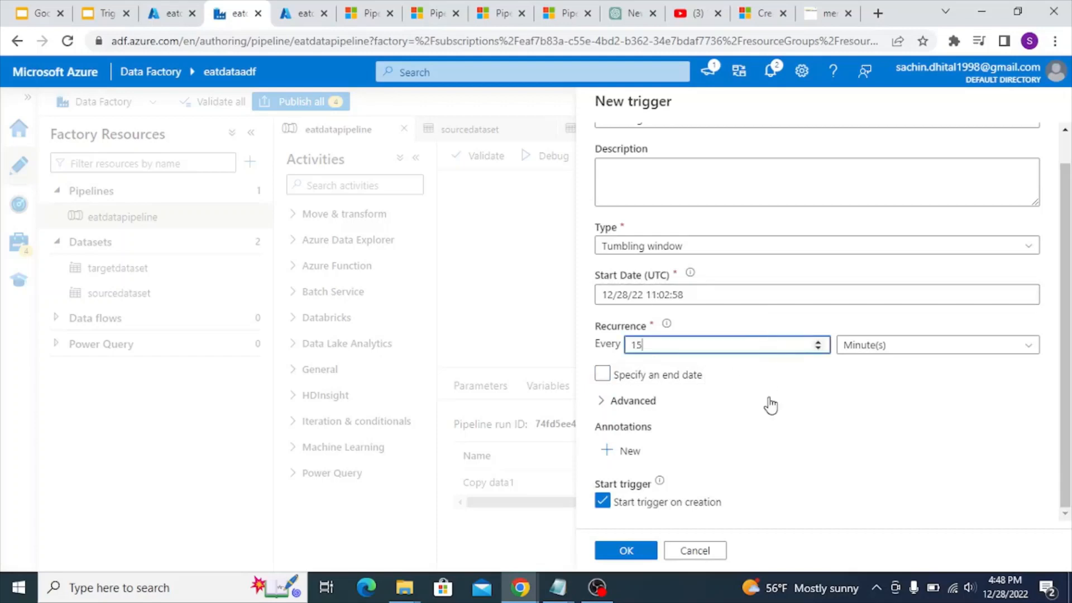
Specify an end date for the tumbling window trigger and set it to 12/30/22 00:02:58 UTC
left_click(602, 374)
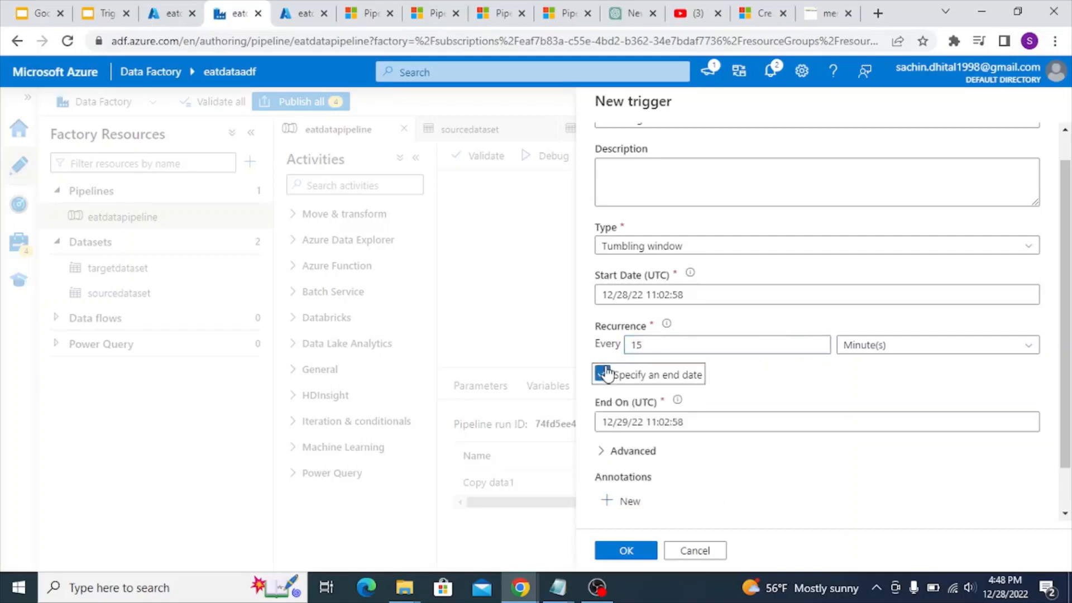
triple_click(703, 420)
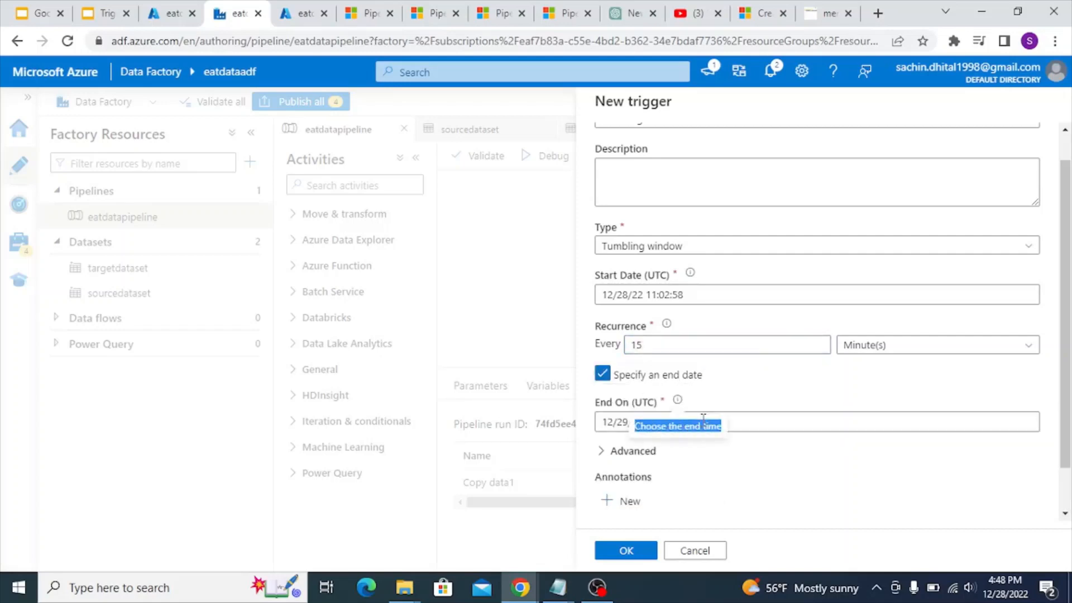
left_click(658, 449)
scroll(632, 428, "down", 2)
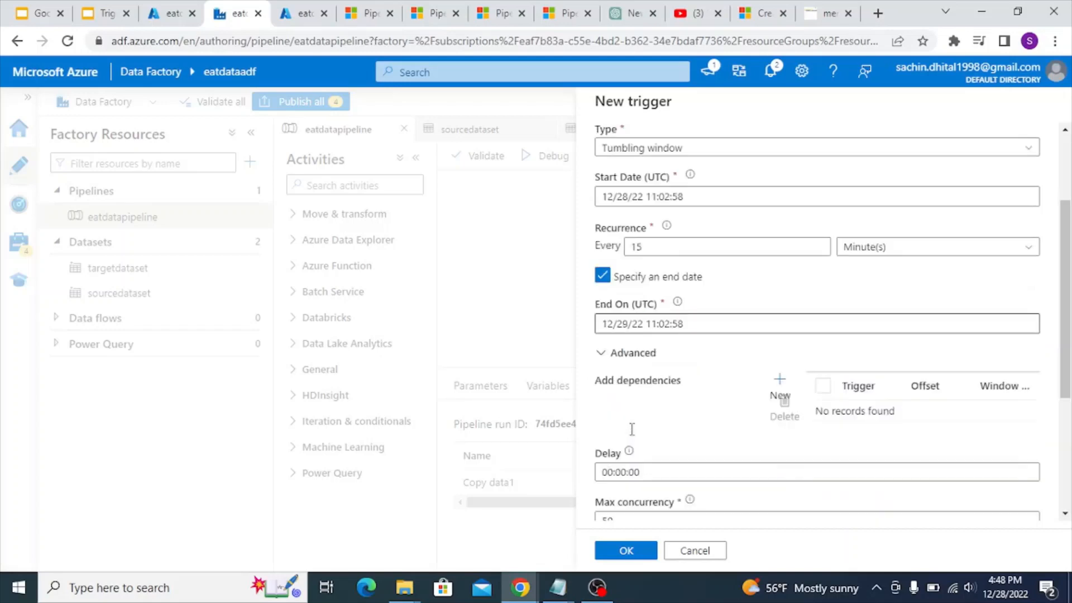
scroll(632, 428, "down", 1)
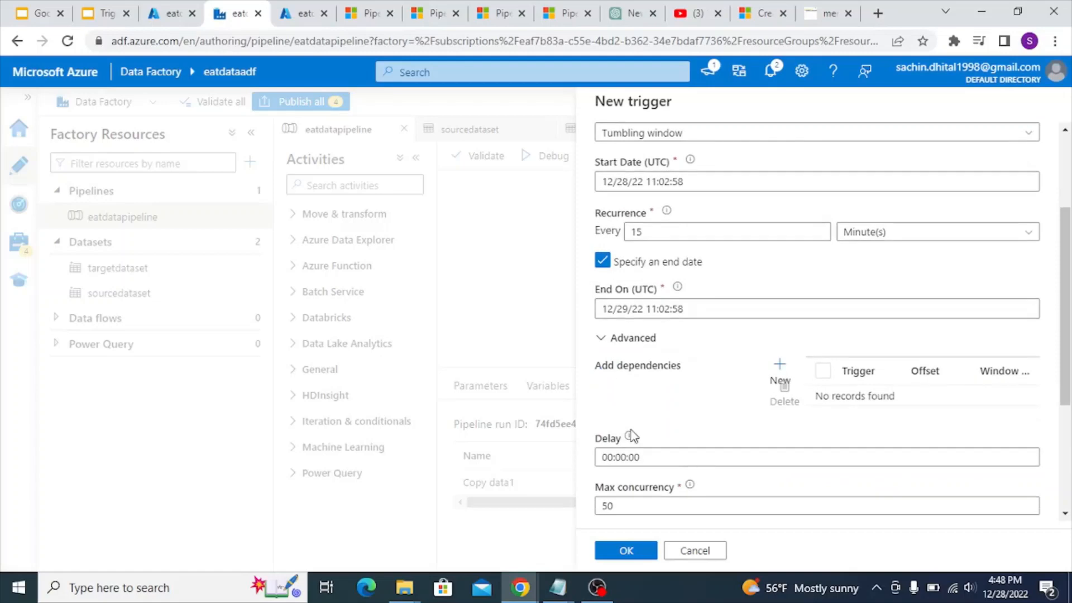
left_click(610, 346)
left_click(631, 375)
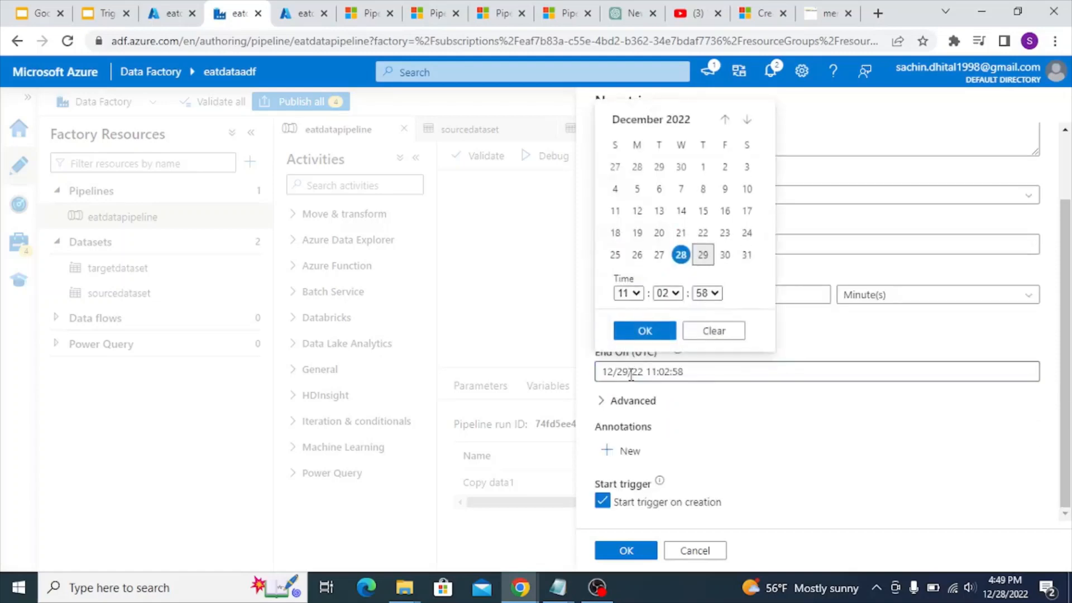
left_click(726, 257)
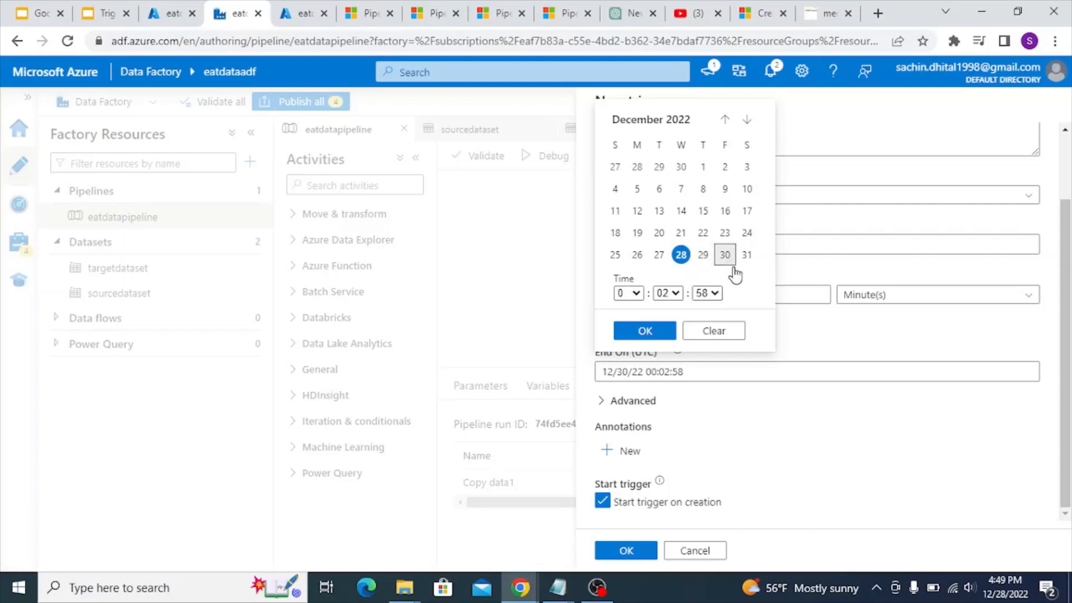
left_click(645, 330)
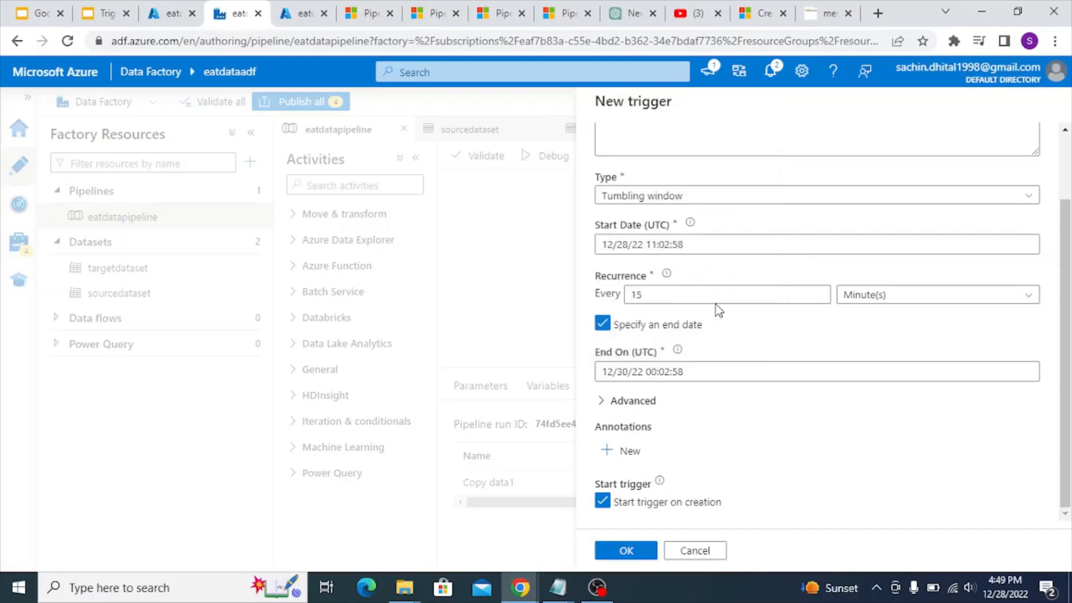
Set the trigger's recurrence to every 1 hour
double_click(729, 299)
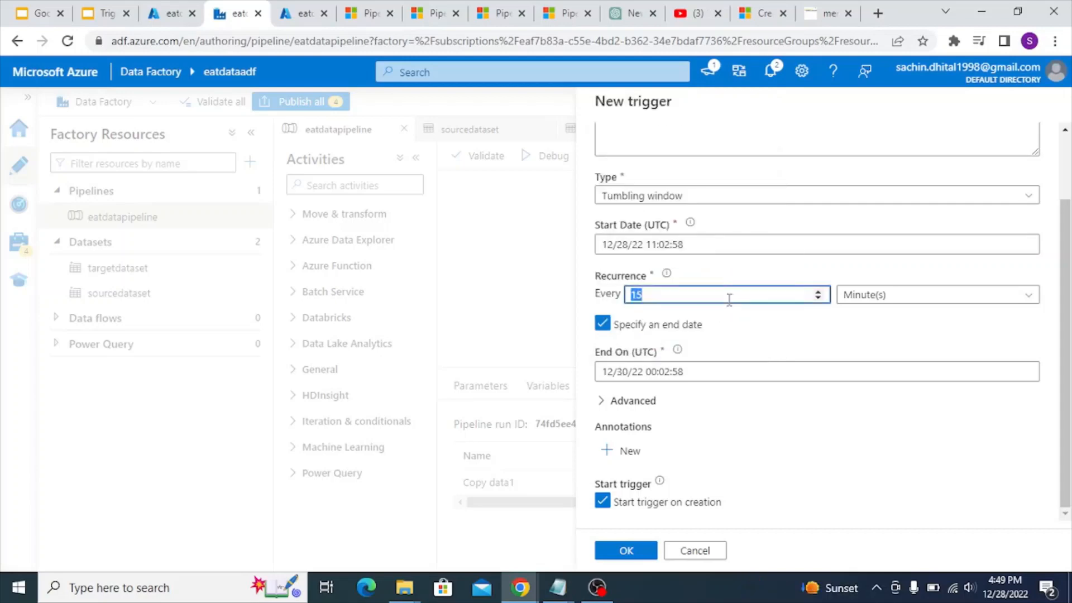
type("1")
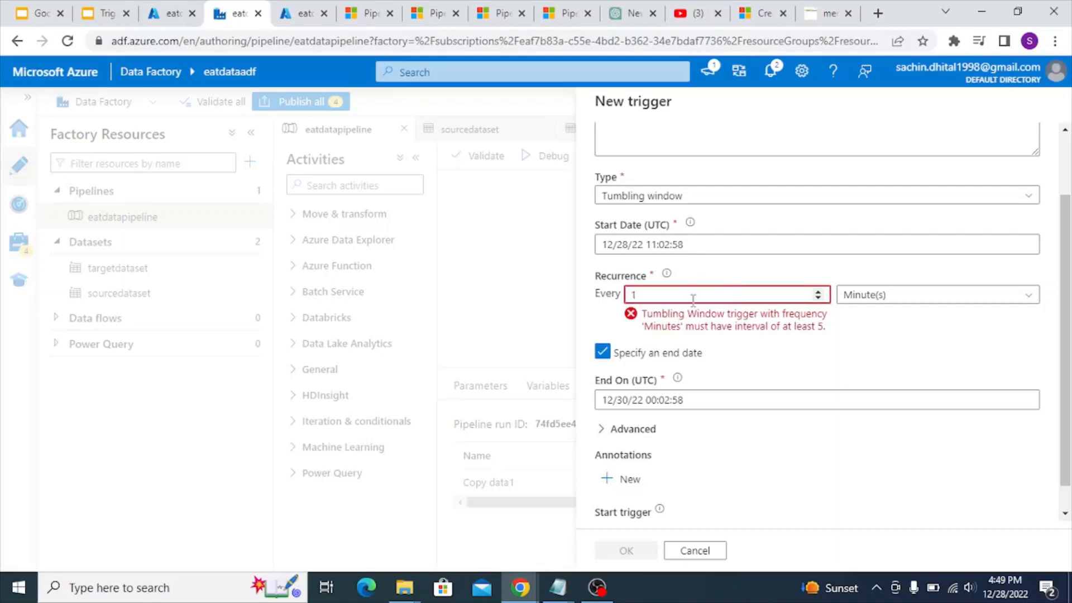
left_click(875, 296)
left_click(882, 340)
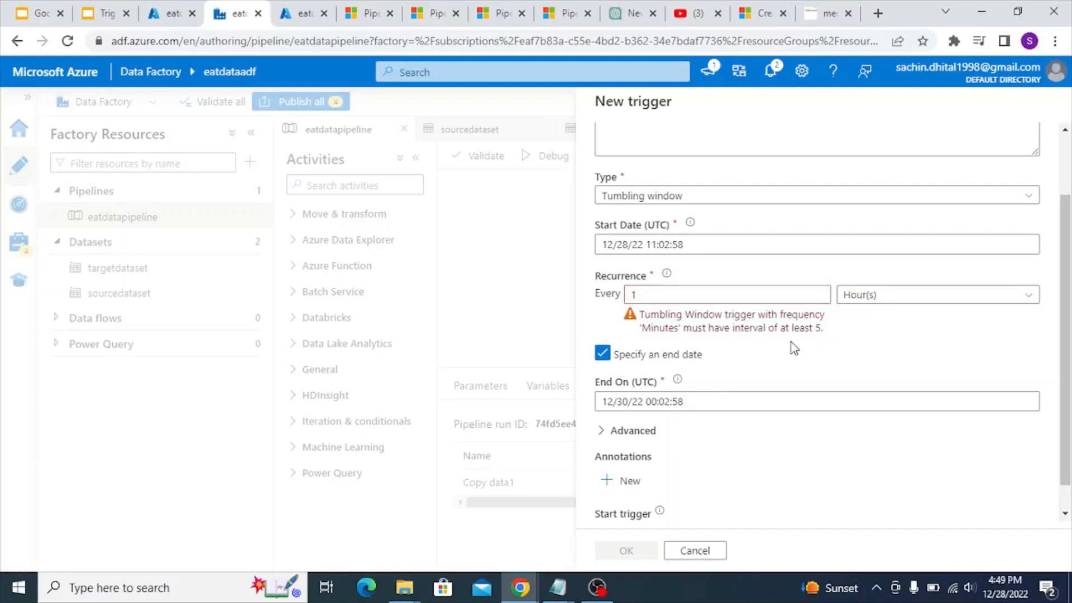
Set the trigger's start date to December 16, 2022, at 00:02:58 UTC
left_click(758, 235)
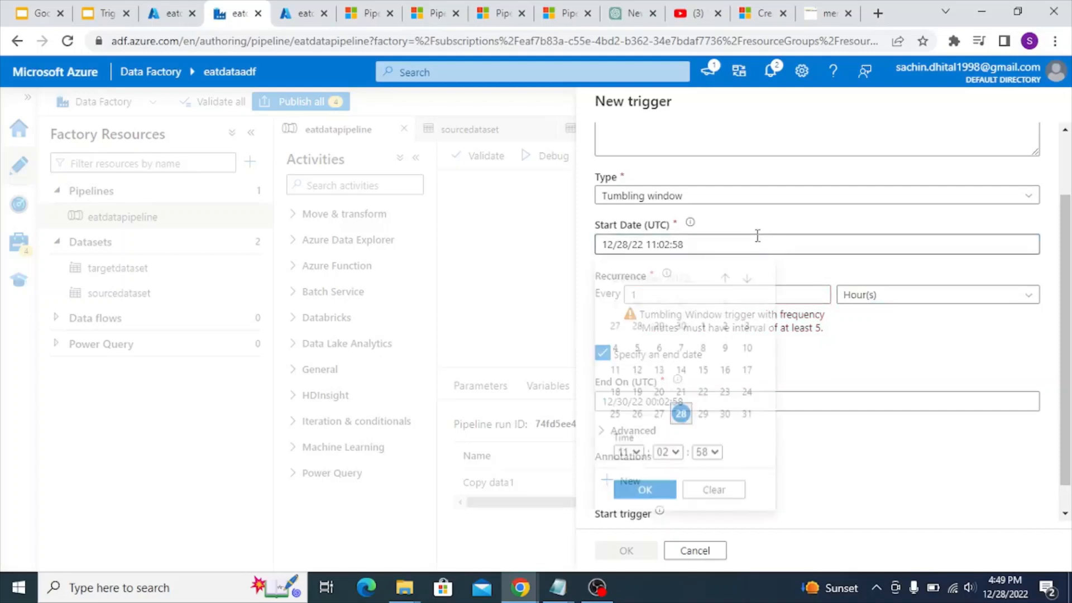
left_click(724, 374)
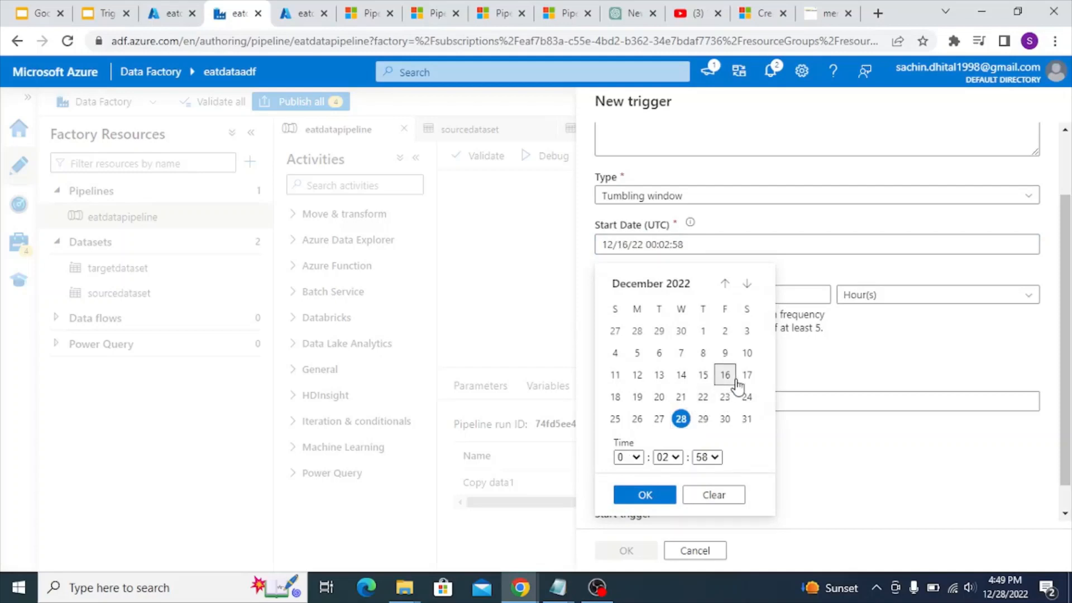
left_click(650, 500)
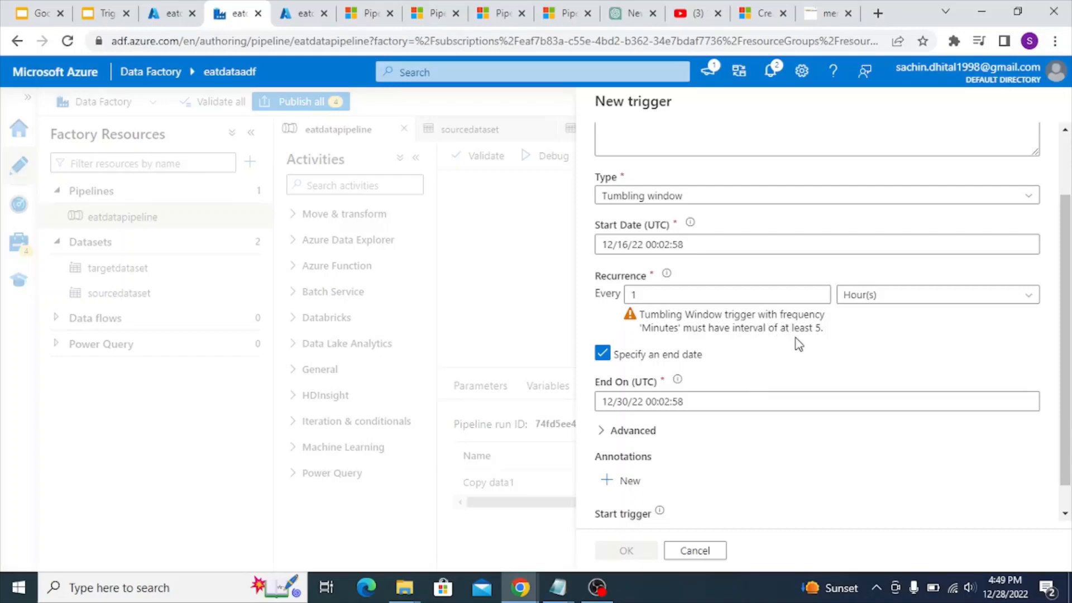
Clear the recurrence interval and re-enter it as 1 so that it is validated against the hourly unit
left_click(704, 295)
key("BackSpace")
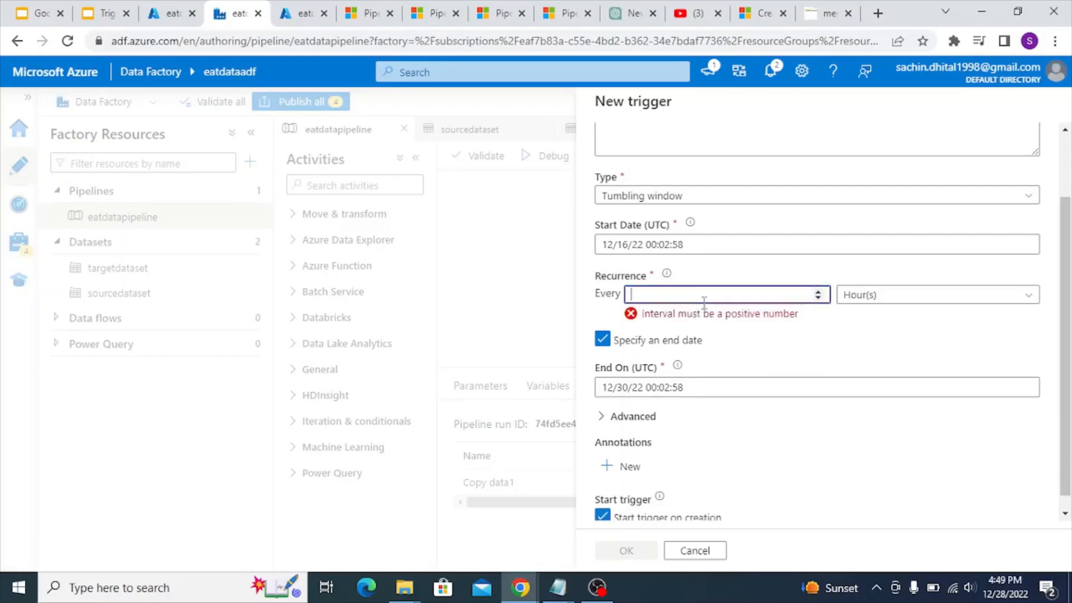
type("1")
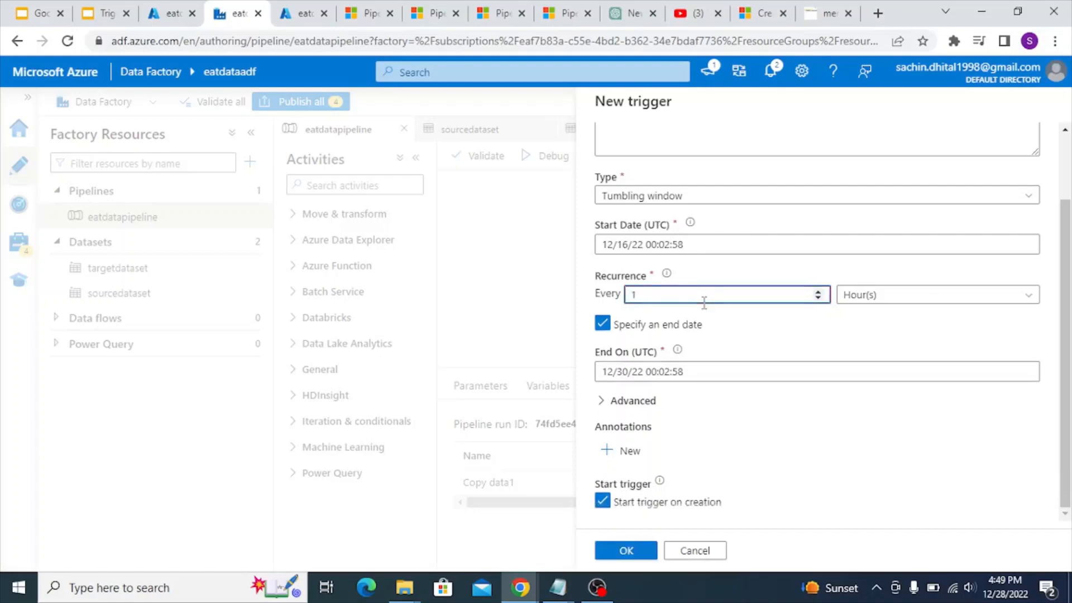
Change the seconds of the trigger's start time to 00, giving 12/16/22 00:02:00
left_click(669, 241)
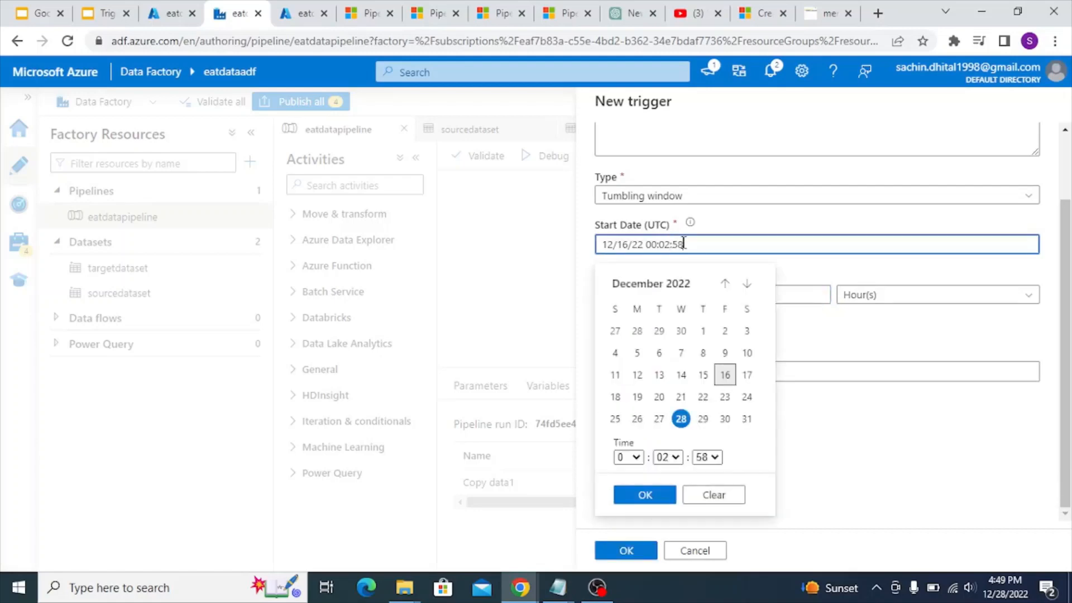
key("BackSpace")
key("BackSpace")
type("00")
left_click(844, 352)
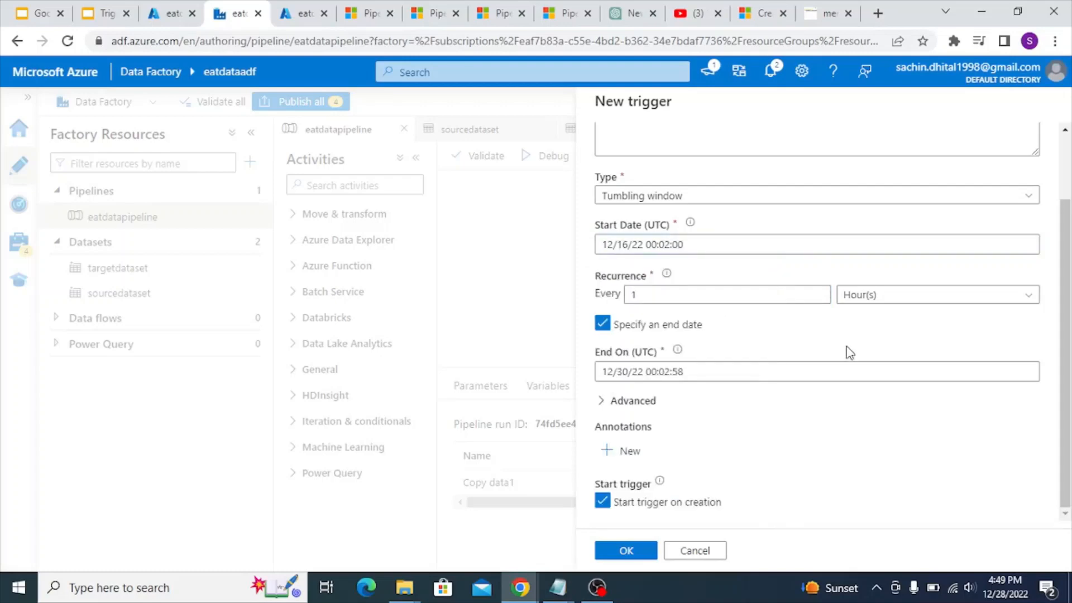
left_click(706, 374)
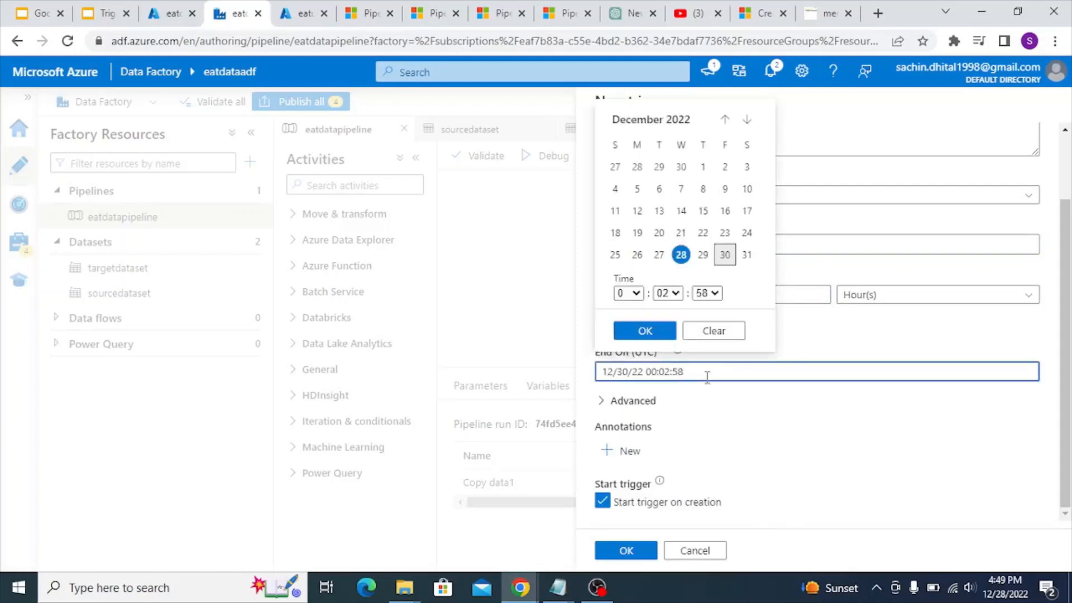
left_click(712, 409)
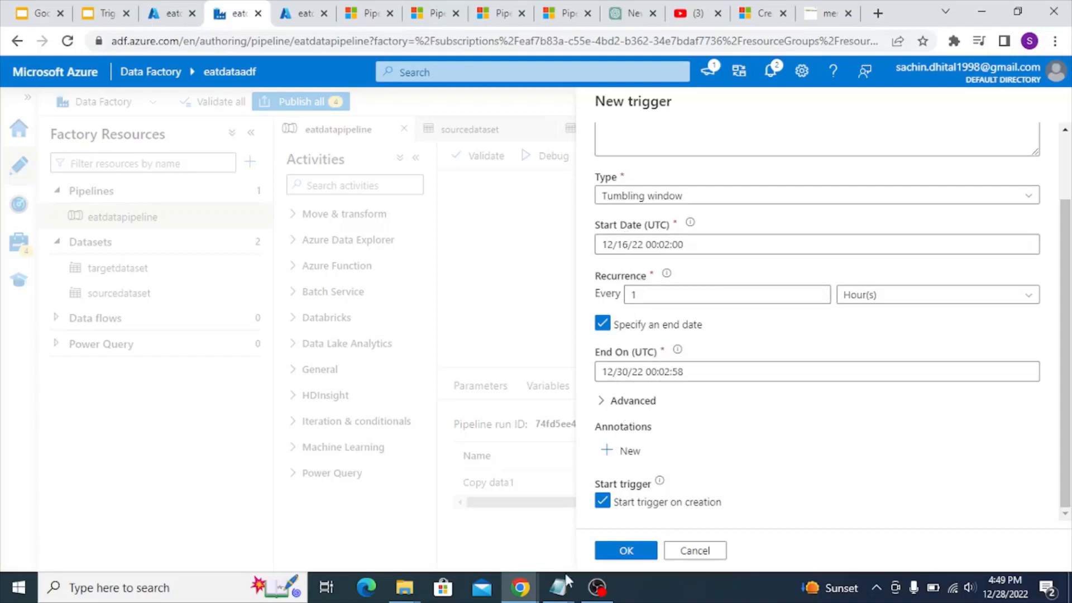
Switch to an untitled Notepad window
mouse_move(561, 585)
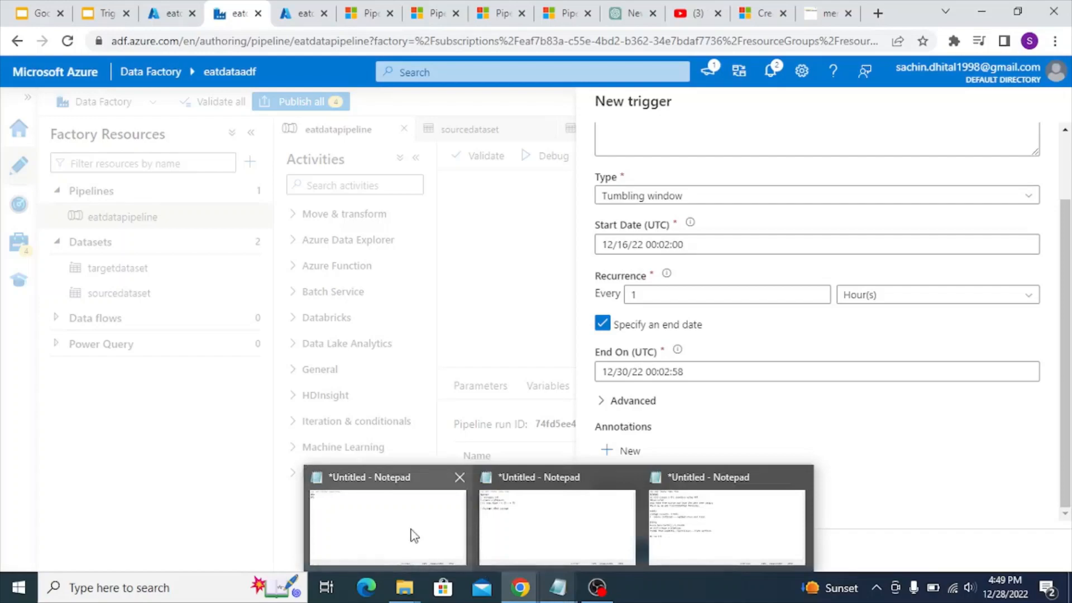